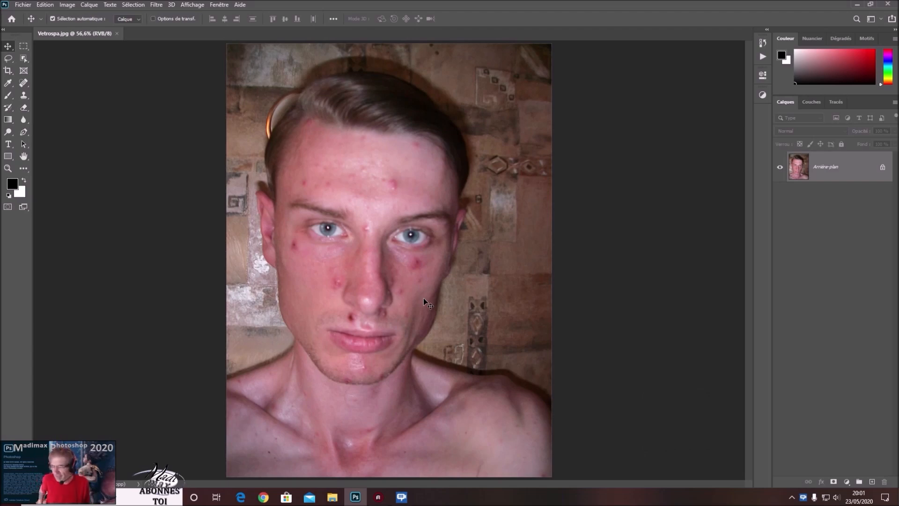
Select the Spot Healing Brush, zoom in on the forehead, and heal the blemishes in the centre of the forehead.
{"action": "left_click", "coordinate": [24, 80]}
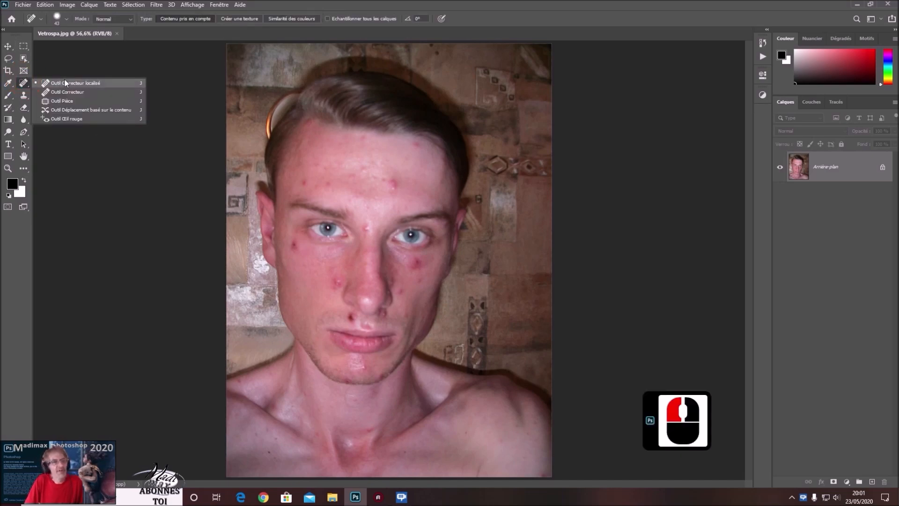
{"action": "left_click", "coordinate": [85, 82]}
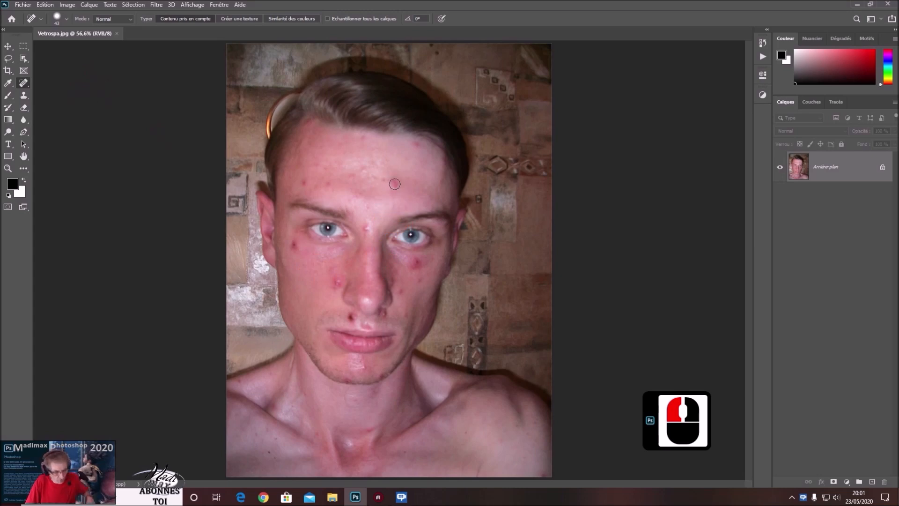
{"action": "mouse_move", "coordinate": [394, 184]}
{"action": "left_mouse_down"}
{"action": "mouse_move", "coordinate": [412, 185]}
{"action": "mouse_move", "coordinate": [394, 237]}
{"action": "mouse_move", "coordinate": [376, 126]}
{"action": "mouse_move", "coordinate": [372, 255]}
{"action": "mouse_move", "coordinate": [354, 194]}
{"action": "mouse_move", "coordinate": [373, 188]}
{"action": "mouse_move", "coordinate": [358, 193]}
{"action": "mouse_move", "coordinate": [395, 195]}
{"action": "mouse_move", "coordinate": [356, 201]}
{"action": "mouse_move", "coordinate": [412, 198]}
{"action": "mouse_move", "coordinate": [377, 204]}
{"action": "mouse_move", "coordinate": [378, 180]}
{"action": "mouse_move", "coordinate": [341, 192]}
{"action": "left_mouse_up"}
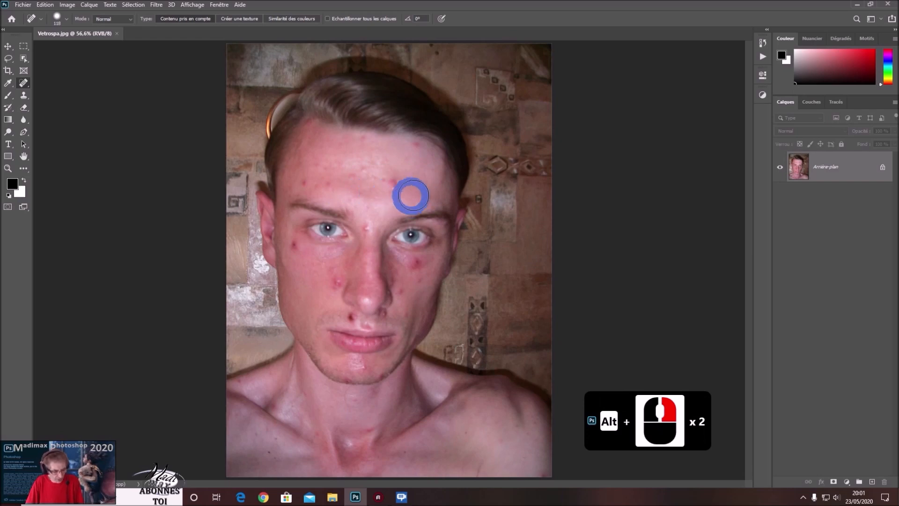
{"action": "scroll", "coordinate": [424, 192], "scroll_direction": "up", "scroll_amount": 4}
{"action": "scroll", "coordinate": [424, 192], "scroll_direction": "up", "scroll_amount": 6}
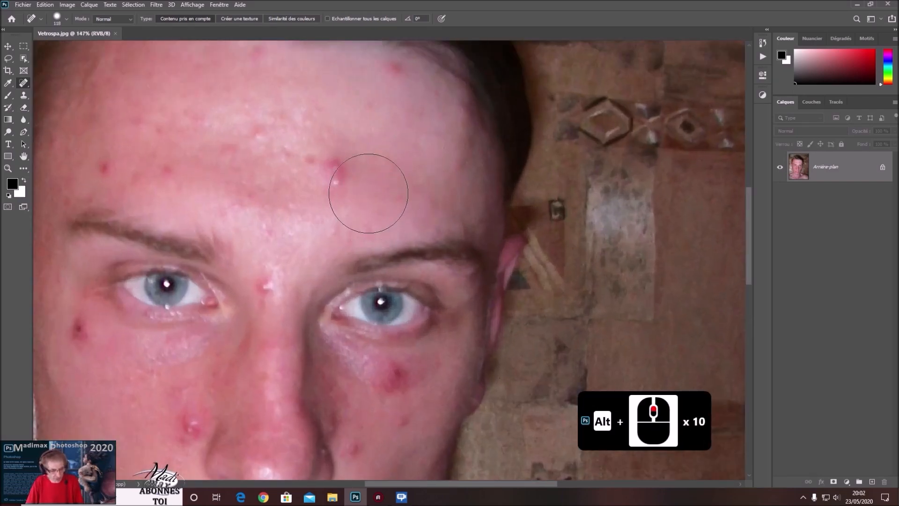
{"action": "mouse_move", "coordinate": [329, 162]}
{"action": "left_mouse_down"}
{"action": "mouse_move", "coordinate": [362, 227]}
{"action": "mouse_move", "coordinate": [450, 345]}
{"action": "mouse_move", "coordinate": [355, 204]}
{"action": "mouse_move", "coordinate": [374, 241]}
{"action": "left_mouse_up"}
{"action": "left_click_drag", "start_coordinate": [440, 155], "coordinate": [418, 162]}
{"action": "left_click", "coordinate": [504, 188]}
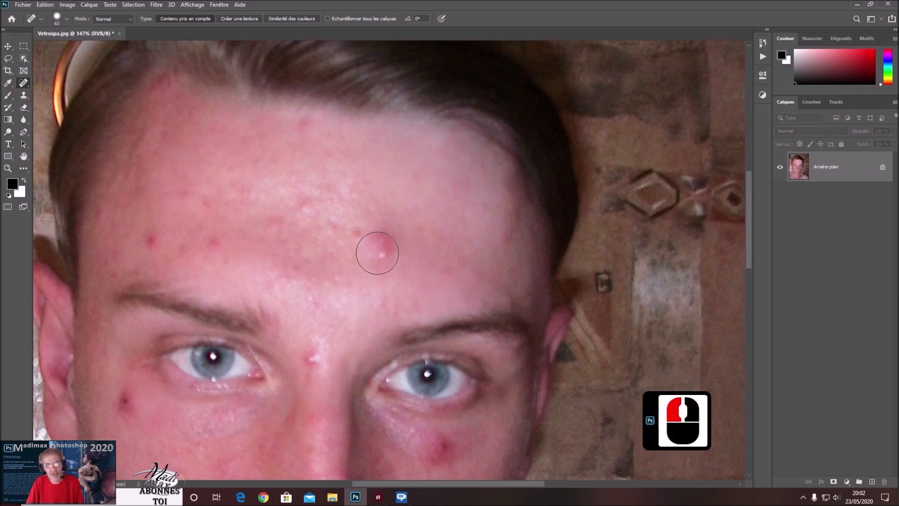
{"action": "left_click", "coordinate": [380, 248]}
{"action": "left_click", "coordinate": [358, 237]}
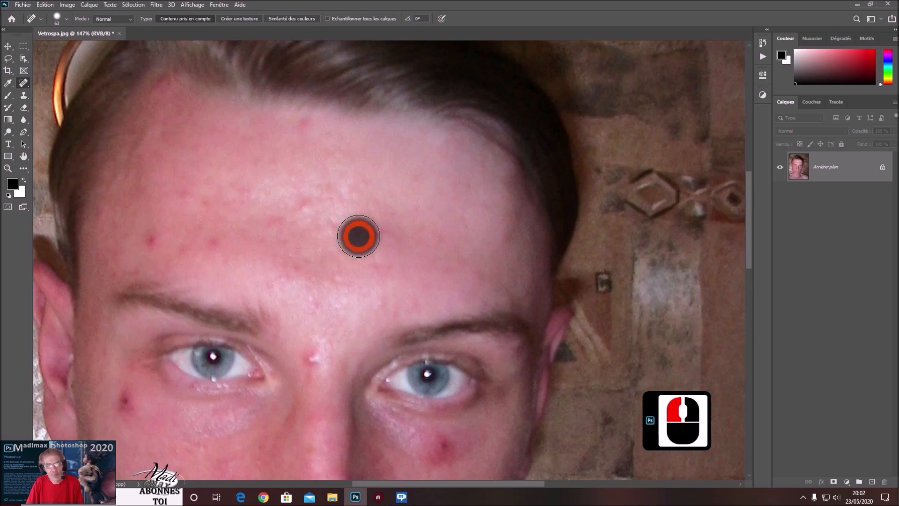
Heal the blemishes across the upper and left side of the forehead with the Spot Healing Brush.
{"action": "left_click", "coordinate": [301, 129]}
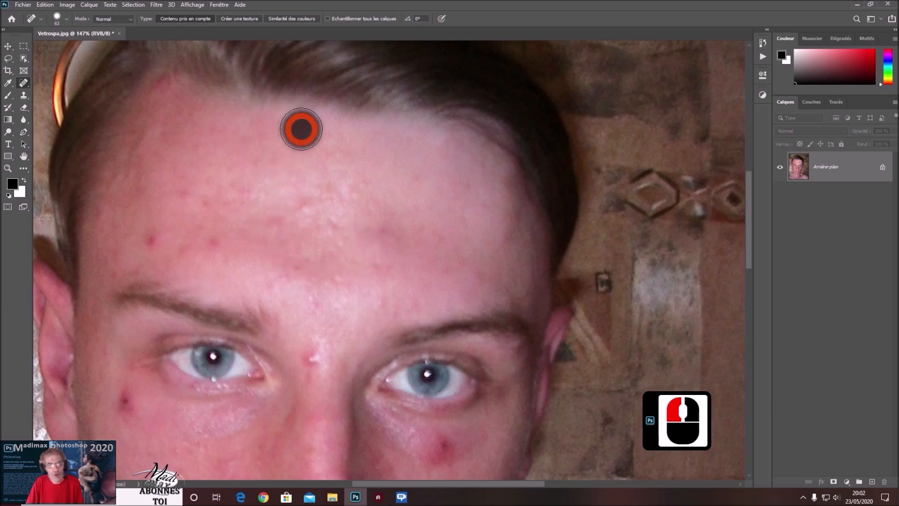
{"action": "left_click", "coordinate": [172, 95]}
{"action": "left_click", "coordinate": [169, 115]}
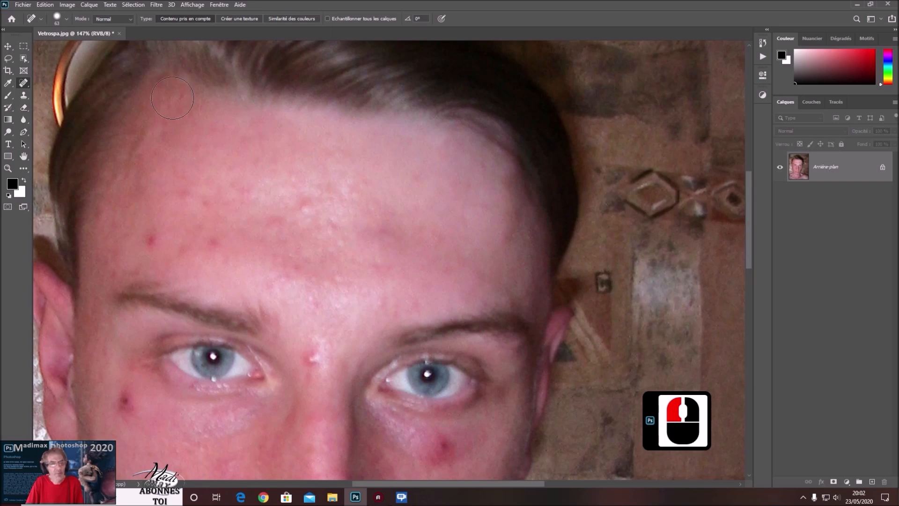
{"action": "left_click", "coordinate": [173, 99]}
{"action": "left_click", "coordinate": [182, 181]}
{"action": "left_click", "coordinate": [180, 136]}
{"action": "left_click", "coordinate": [199, 226]}
{"action": "left_click", "coordinate": [174, 187]}
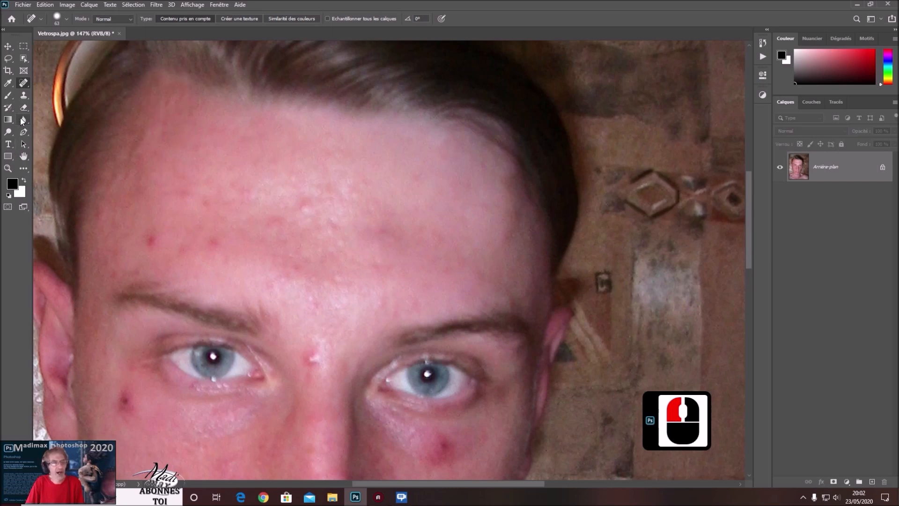
{"action": "left_click", "coordinate": [21, 86]}
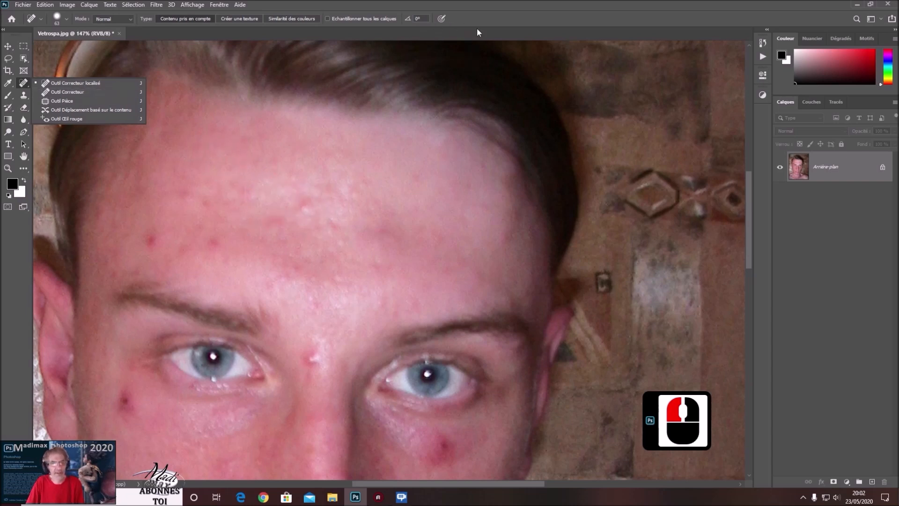
{"action": "left_click", "coordinate": [539, 8]}
{"action": "left_click", "coordinate": [150, 243]}
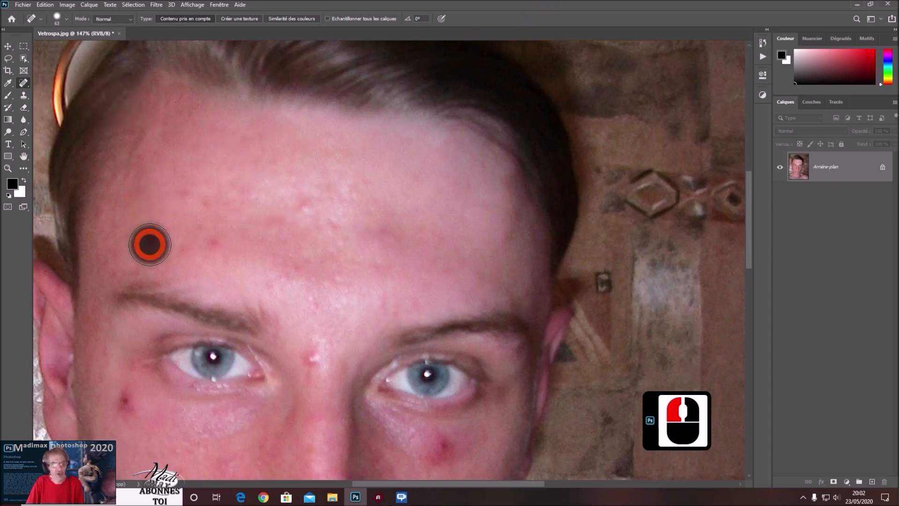
{"action": "left_click", "coordinate": [214, 243]}
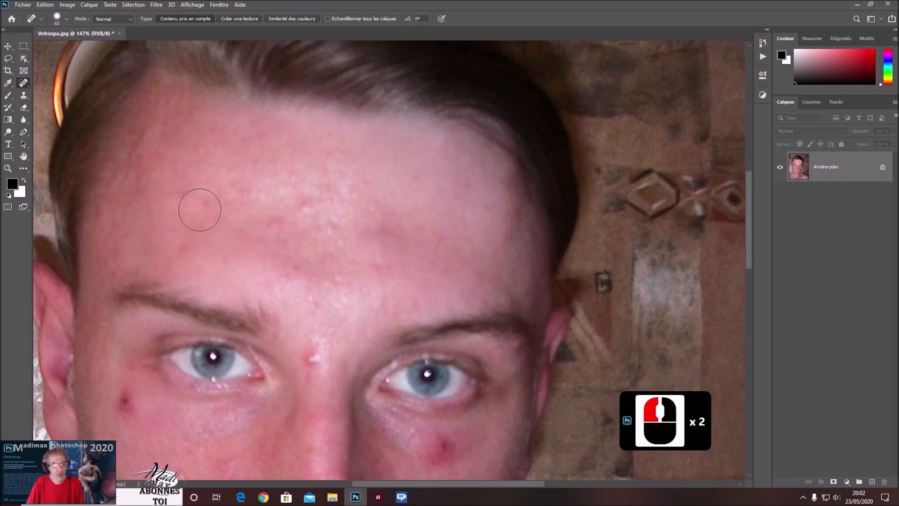
Heal the blemishes on the left cheek beside the nose.
{"action": "scroll", "coordinate": [171, 256], "scroll_direction": "down", "scroll_amount": 8}
{"action": "left_click", "coordinate": [312, 295]}
{"action": "scroll", "coordinate": [114, 354], "scroll_direction": "down", "scroll_amount": 2}
{"action": "scroll", "coordinate": [114, 353], "scroll_direction": "down", "scroll_amount": 6}
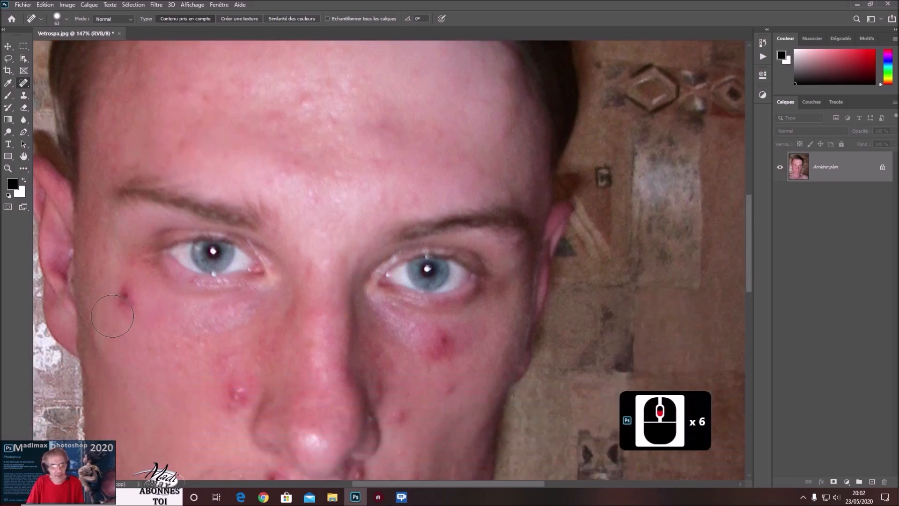
{"action": "left_click", "coordinate": [125, 296]}
{"action": "scroll", "coordinate": [192, 328], "scroll_direction": "down", "scroll_amount": 9}
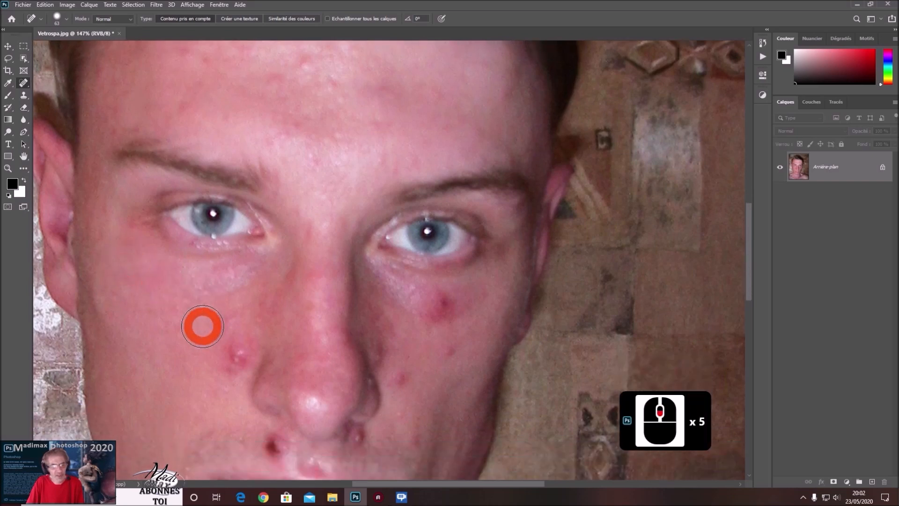
{"action": "left_click", "coordinate": [234, 323]}
{"action": "left_click", "coordinate": [248, 379]}
{"action": "left_click", "coordinate": [233, 333]}
{"action": "left_click", "coordinate": [175, 407]}
{"action": "left_click", "coordinate": [227, 294]}
{"action": "left_click", "coordinate": [181, 372]}
Heal the blemishes above the upper lip on the left side, using a smaller brush.
{"action": "scroll", "coordinate": [181, 368], "scroll_direction": "down", "scroll_amount": 11}
{"action": "scroll", "coordinate": [182, 367], "scroll_direction": "down", "scroll_amount": 2}
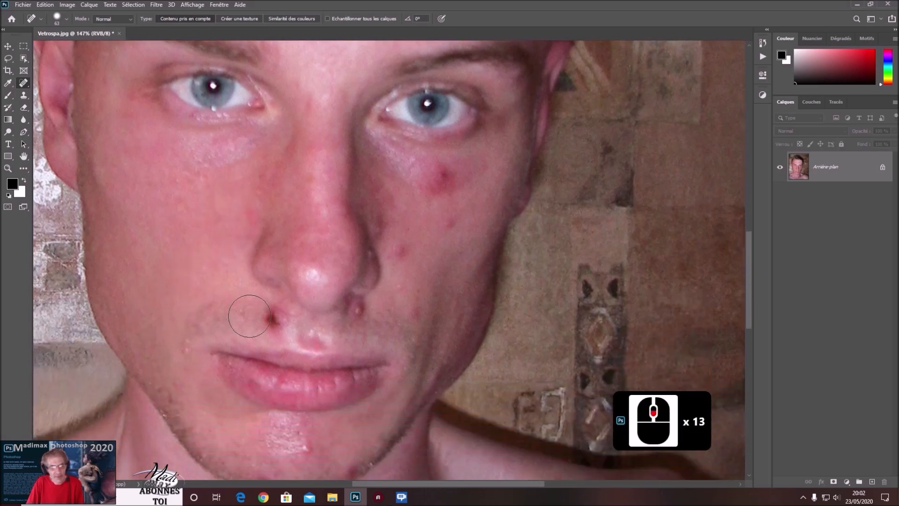
{"action": "left_click", "coordinate": [261, 317]}
{"action": "left_click", "coordinate": [175, 367]}
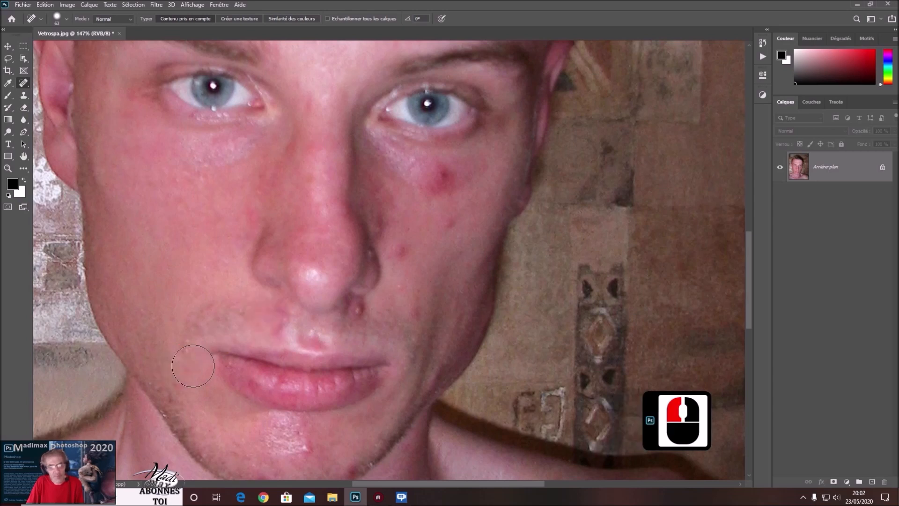
{"action": "left_click_drag", "start_coordinate": [210, 356], "coordinate": [198, 357]}
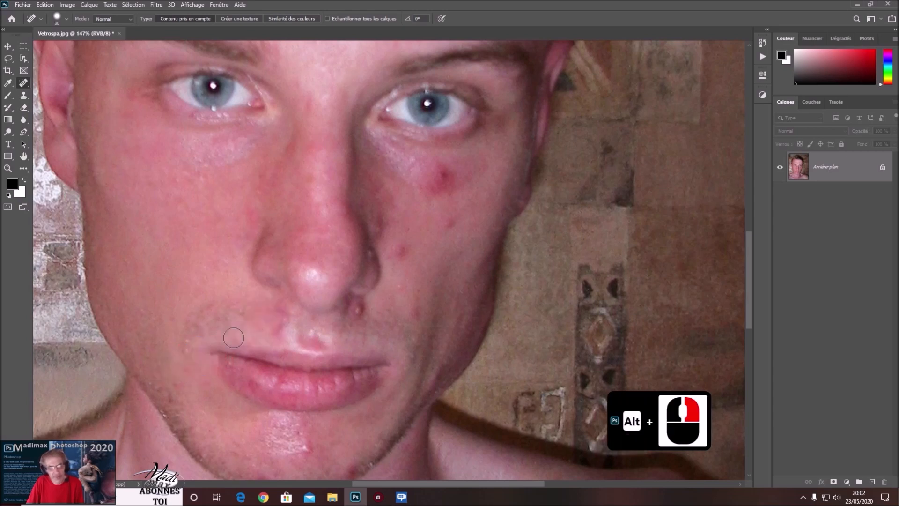
{"action": "left_click", "coordinate": [276, 312]}
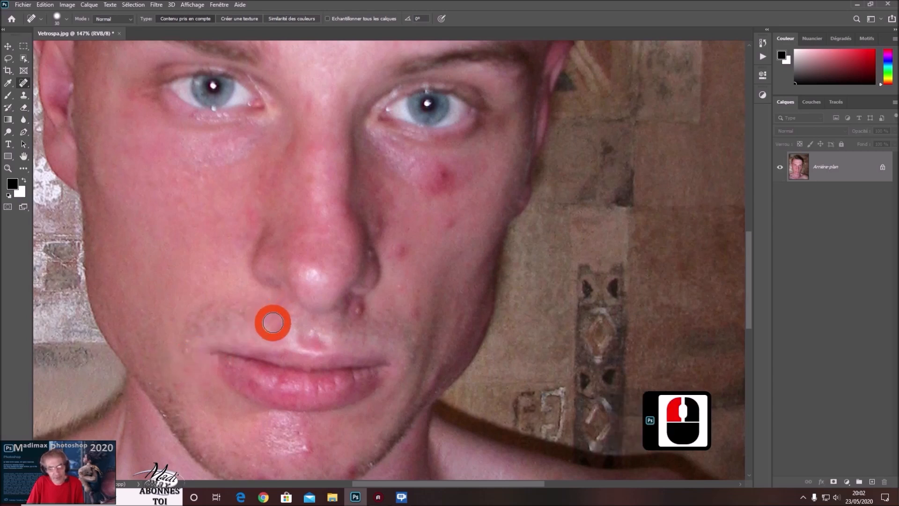
{"action": "left_click", "coordinate": [236, 385]}
Heal the blemish beneath the right nostril above the lip.
{"action": "left_click", "coordinate": [359, 333]}
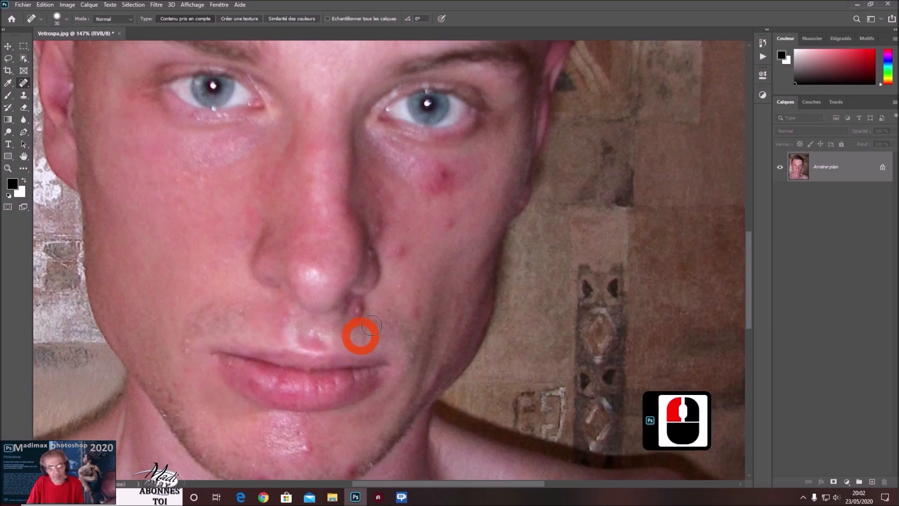
{"action": "left_click", "coordinate": [356, 308]}
{"action": "left_click", "coordinate": [369, 362]}
{"action": "left_click", "coordinate": [361, 311]}
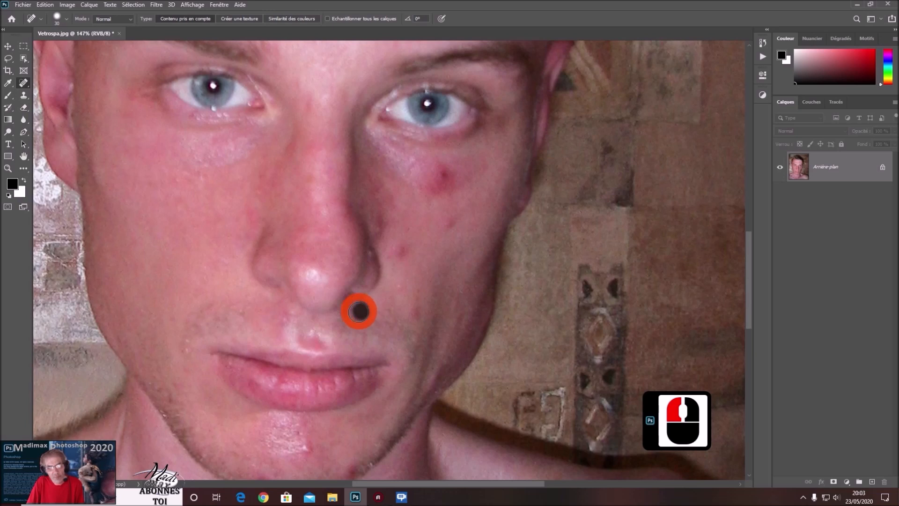
{"action": "left_click", "coordinate": [353, 311]}
{"action": "left_click", "coordinate": [367, 341]}
{"action": "left_click_drag", "start_coordinate": [356, 306], "coordinate": [373, 331]}
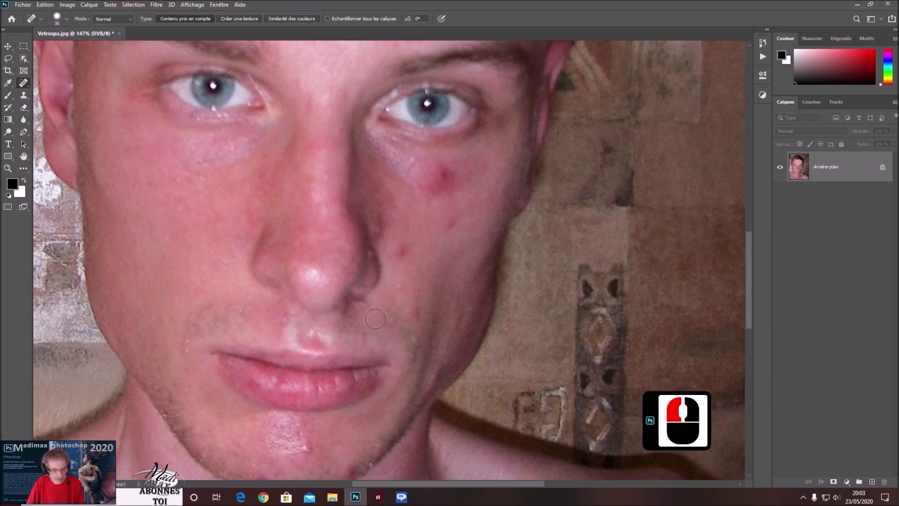
Switch to the Healing Brush, sample clean skin on the left cheek, and paint over the area below the right nostril.
{"action": "scroll", "coordinate": [375, 319], "scroll_direction": "down", "scroll_amount": 2, "text": "alt"}
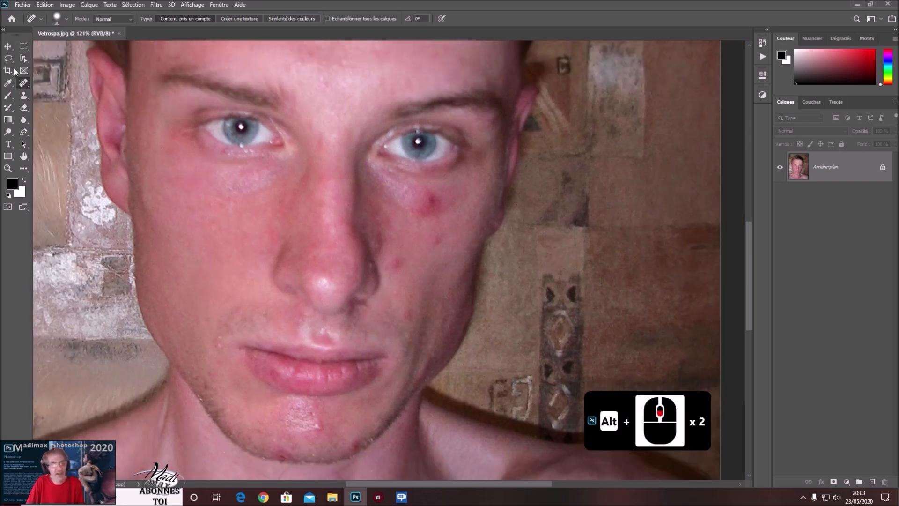
{"action": "left_click", "coordinate": [24, 83]}
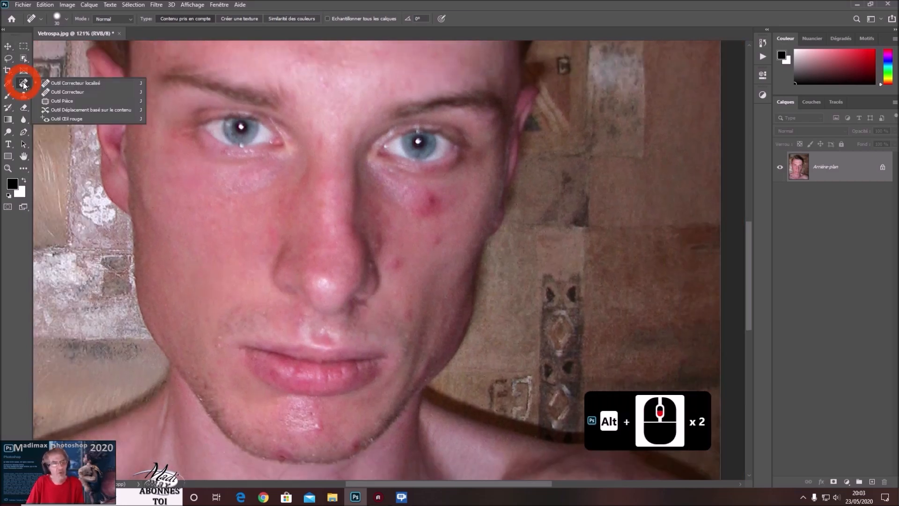
{"action": "left_click", "coordinate": [63, 91]}
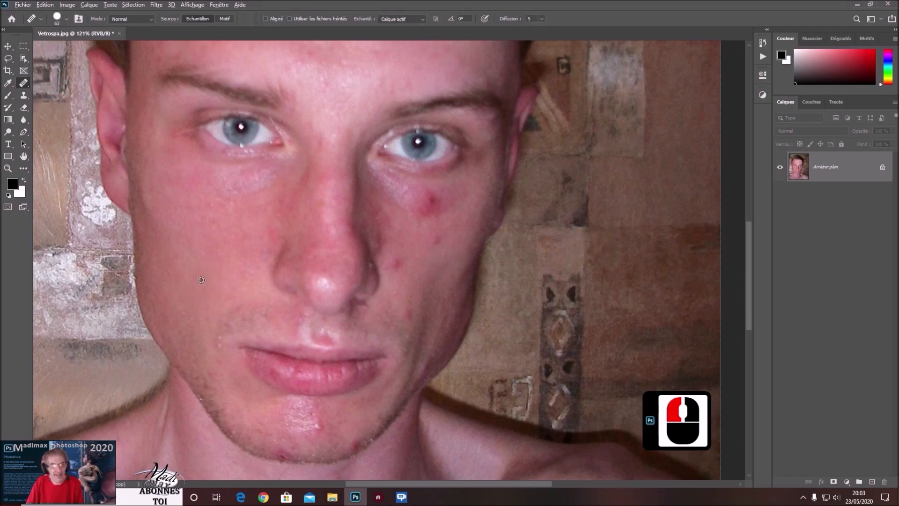
{"action": "left_click", "coordinate": [212, 265], "text": "alt"}
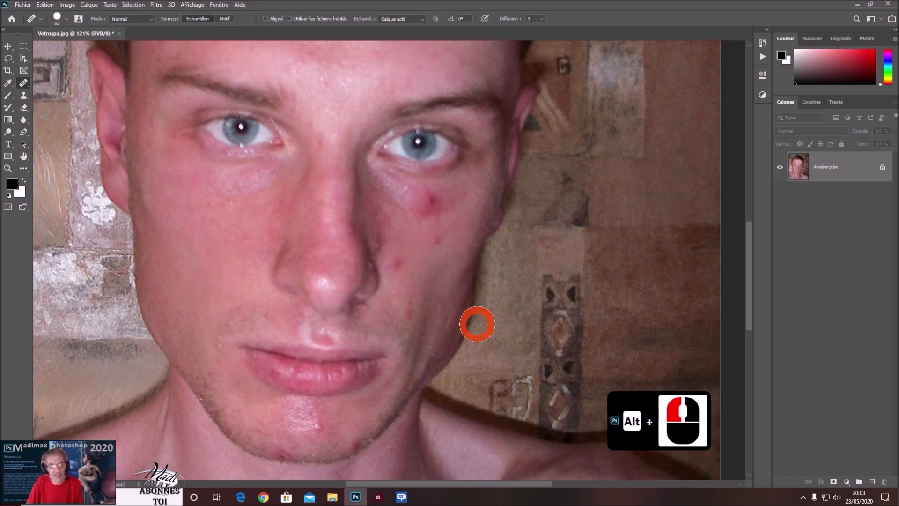
{"action": "right_click", "coordinate": [362, 318], "text": "alt"}
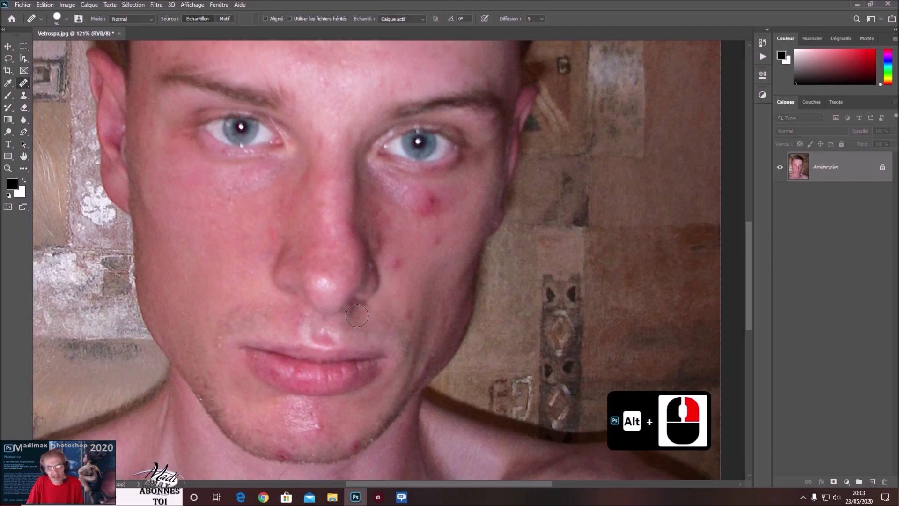
{"action": "mouse_move", "coordinate": [358, 311]}
{"action": "left_mouse_down"}
{"action": "mouse_move", "coordinate": [386, 345]}
{"action": "mouse_move", "coordinate": [428, 360]}
{"action": "mouse_move", "coordinate": [395, 361]}
{"action": "mouse_move", "coordinate": [422, 368]}
{"action": "left_mouse_up"}
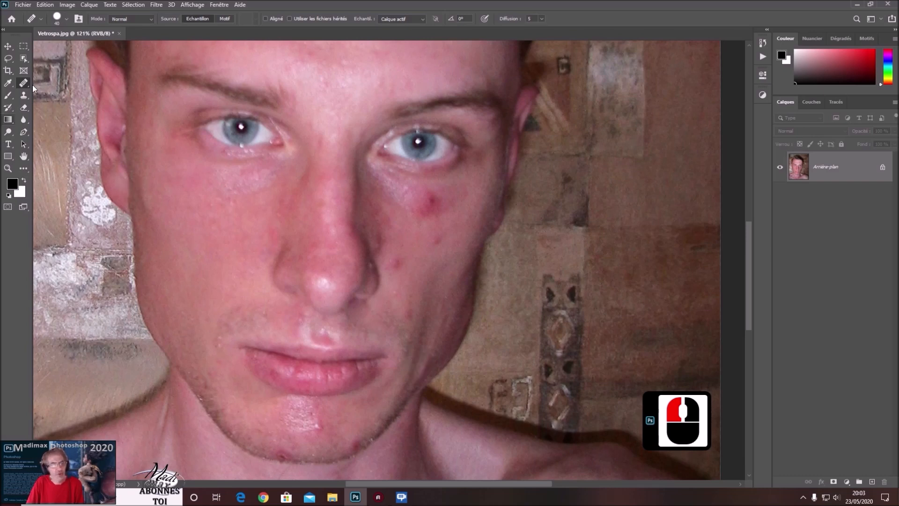
Switch back to the Spot Healing Brush and heal the blemishes on the right cheek.
{"action": "mouse_move", "coordinate": [23, 83]}
{"action": "left_mouse_down"}
{"action": "mouse_move", "coordinate": [71, 93]}
{"action": "mouse_move", "coordinate": [70, 83]}
{"action": "left_mouse_up"}
{"action": "right_click", "coordinate": [429, 202], "text": "alt"}
{"action": "mouse_move", "coordinate": [433, 203]}
{"action": "left_mouse_down"}
{"action": "mouse_move", "coordinate": [465, 259]}
{"action": "mouse_move", "coordinate": [448, 195]}
{"action": "mouse_move", "coordinate": [448, 204]}
{"action": "mouse_move", "coordinate": [425, 211]}
{"action": "left_mouse_up"}
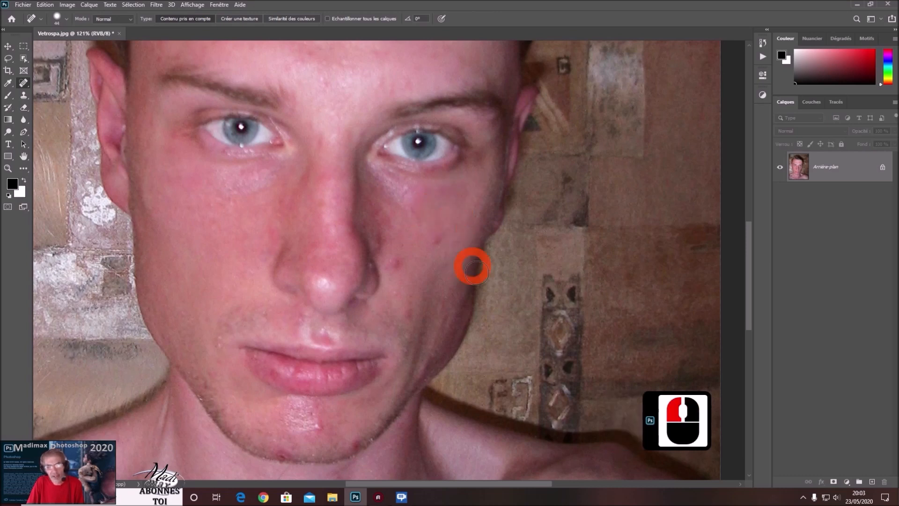
{"action": "left_click", "coordinate": [419, 284]}
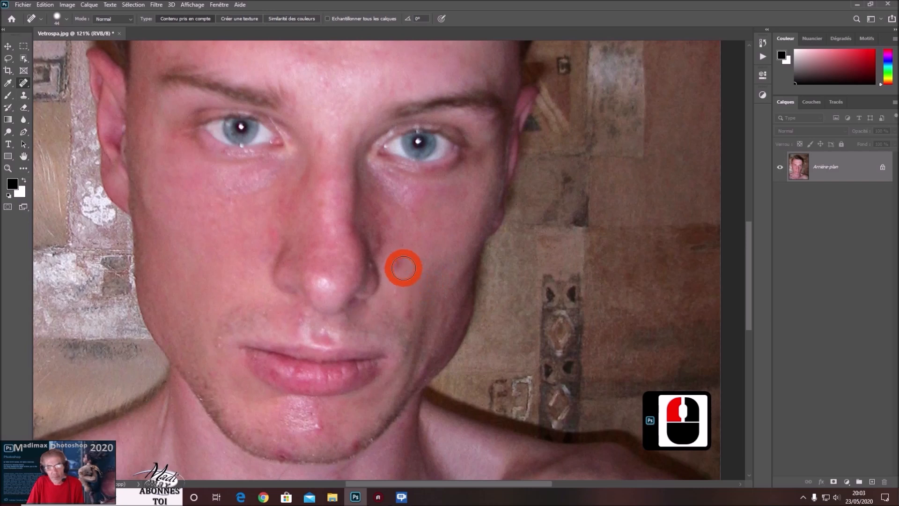
{"action": "left_click", "coordinate": [399, 265]}
{"action": "left_click", "coordinate": [402, 360]}
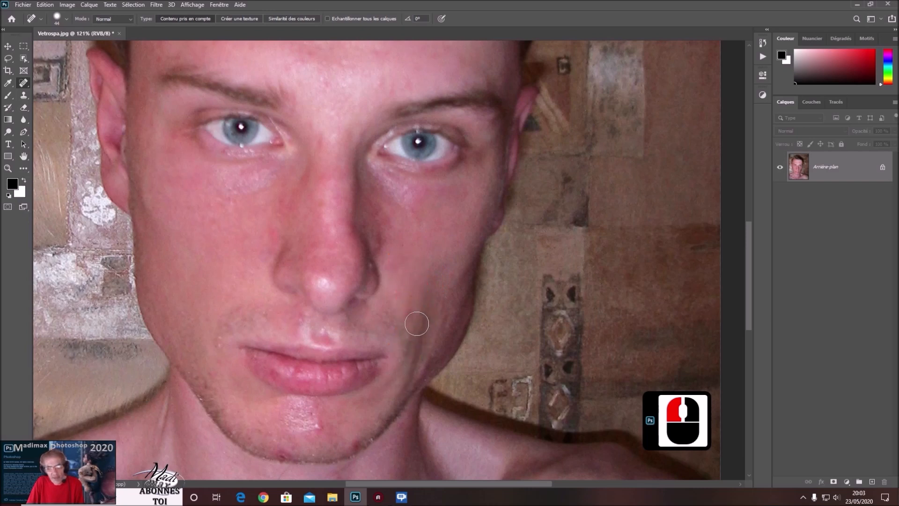
{"action": "left_click_drag", "start_coordinate": [361, 232], "coordinate": [377, 237]}
{"action": "left_click", "coordinate": [420, 296]}
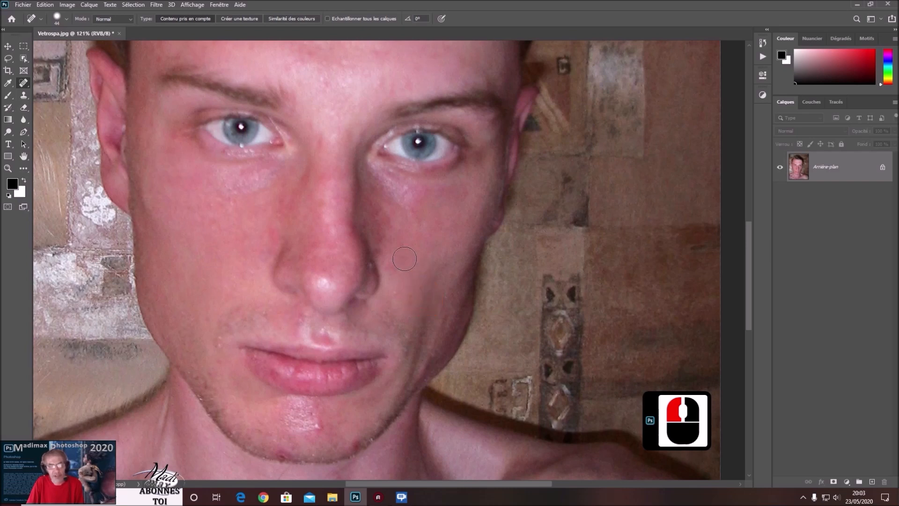
{"action": "left_click", "coordinate": [383, 252]}
{"action": "left_click_drag", "start_coordinate": [436, 305], "coordinate": [456, 340]}
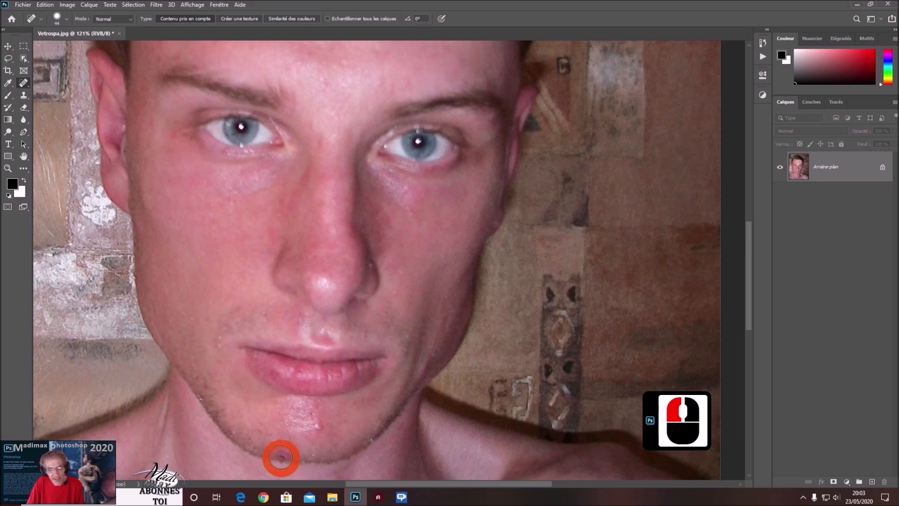
Heal the blemishes on the chin and zoom out to view the whole face.
{"action": "left_click", "coordinate": [282, 449]}
{"action": "left_click", "coordinate": [319, 424]}
{"action": "scroll", "coordinate": [373, 369], "scroll_direction": "down", "scroll_amount": 6}
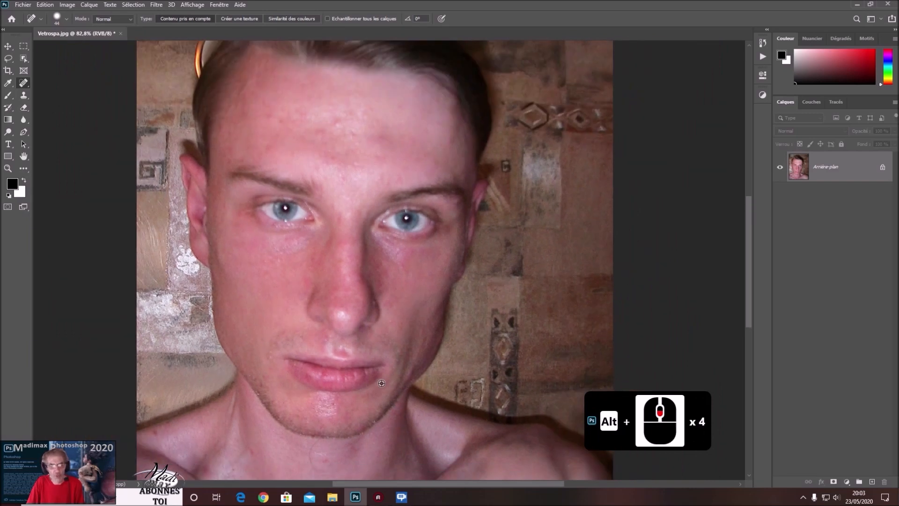
{"action": "scroll", "coordinate": [372, 377], "scroll_direction": "up", "scroll_amount": 1}
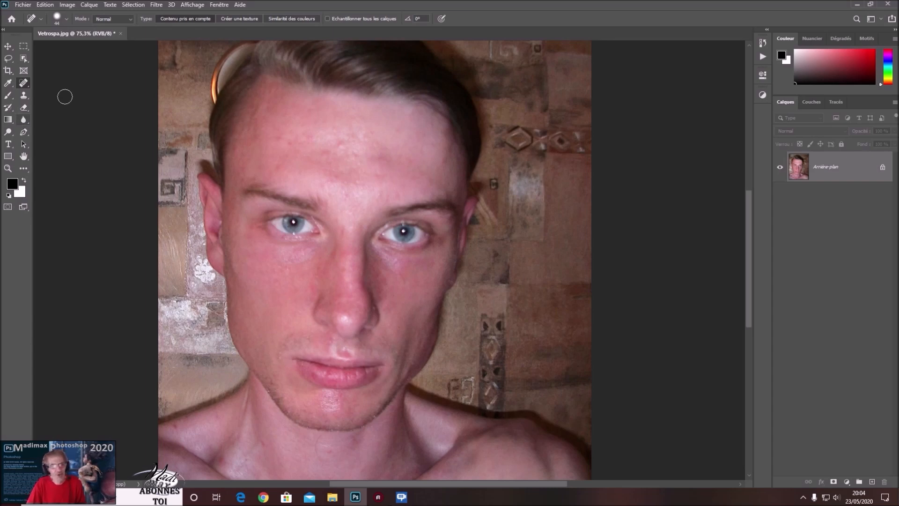
Invert the colours of the background layer, then undo the inversion.
{"action": "left_click", "coordinate": [67, 6]}
{"action": "mouse_move", "coordinate": [75, 30]}
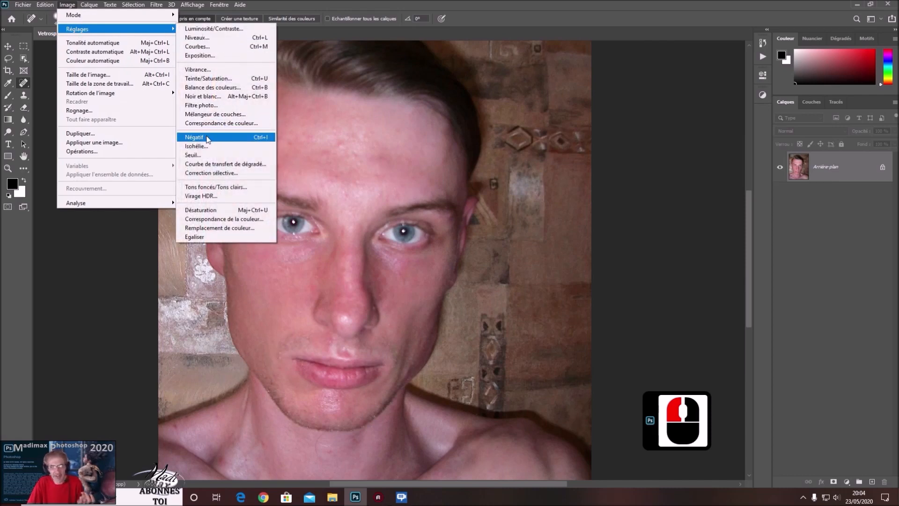
{"action": "left_click", "coordinate": [207, 138]}
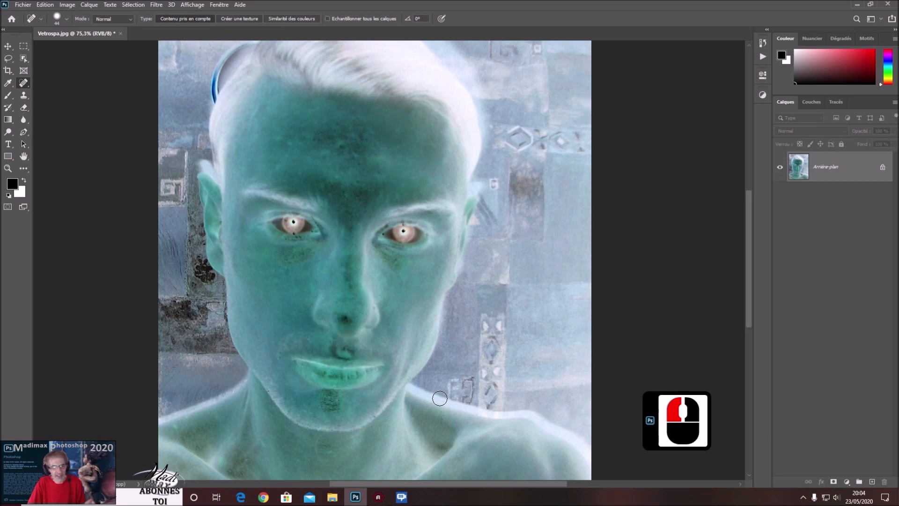
{"action": "left_click", "coordinate": [867, 165]}
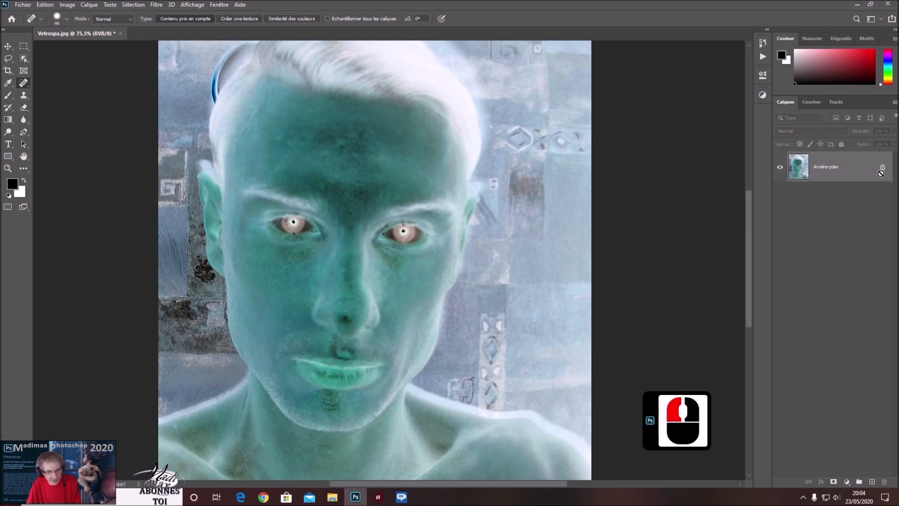
{"action": "key", "text": "ctrl+z"}
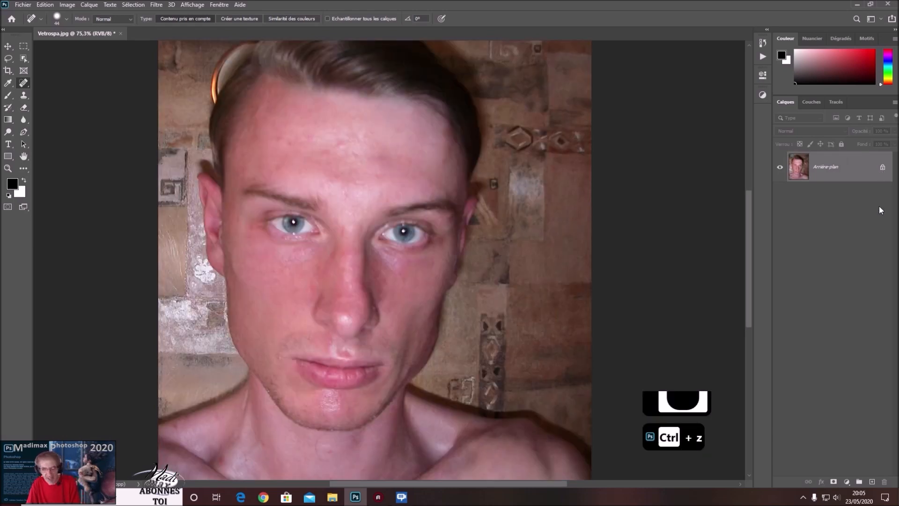
Duplicate the background layer and select the copy.
{"action": "left_click_drag", "start_coordinate": [869, 166], "coordinate": [874, 478]}
{"action": "left_click", "coordinate": [867, 167]}
{"action": "left_click", "coordinate": [816, 113]}
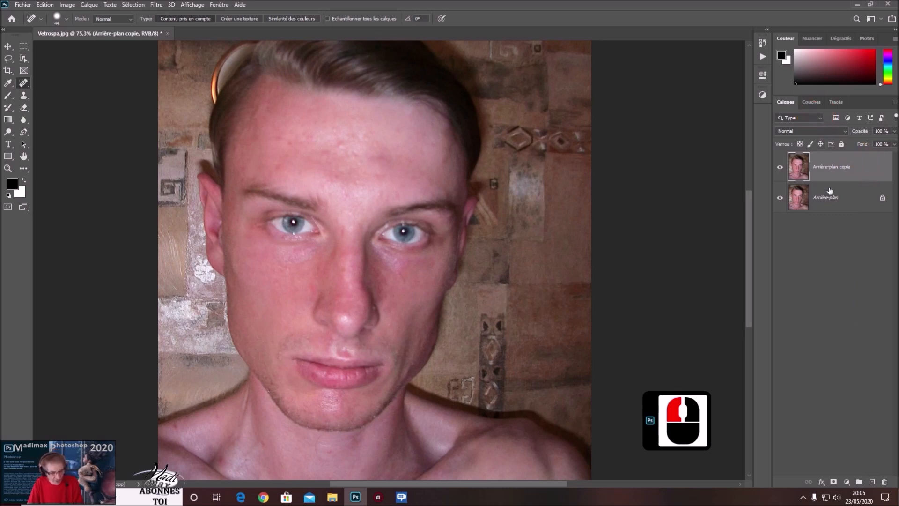
Invert the copied layer and set its blend mode to Lumière crue.
{"action": "key", "text": "ctrl+i"}
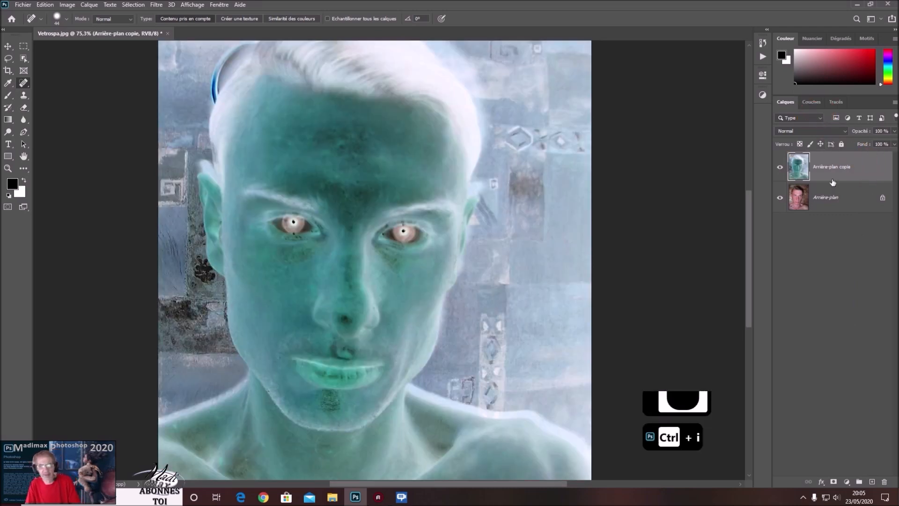
{"action": "left_click", "coordinate": [804, 132]}
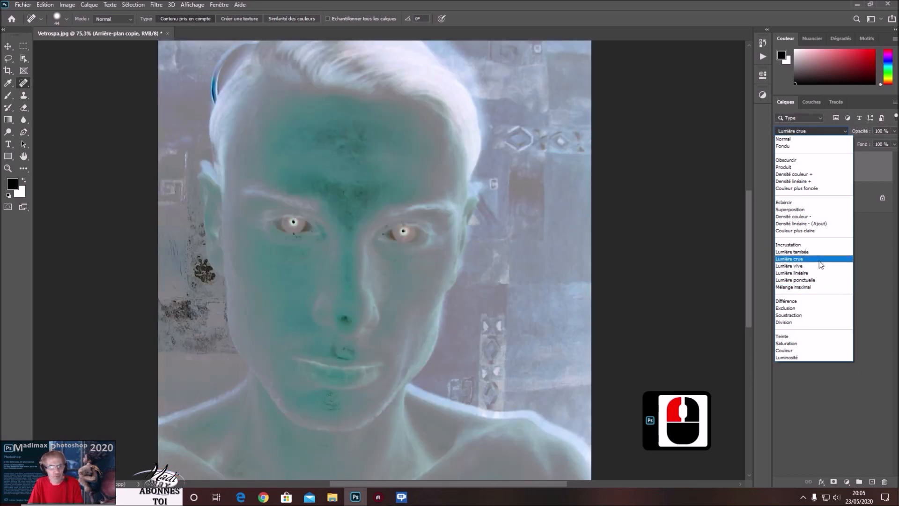
{"action": "left_click", "coordinate": [820, 262]}
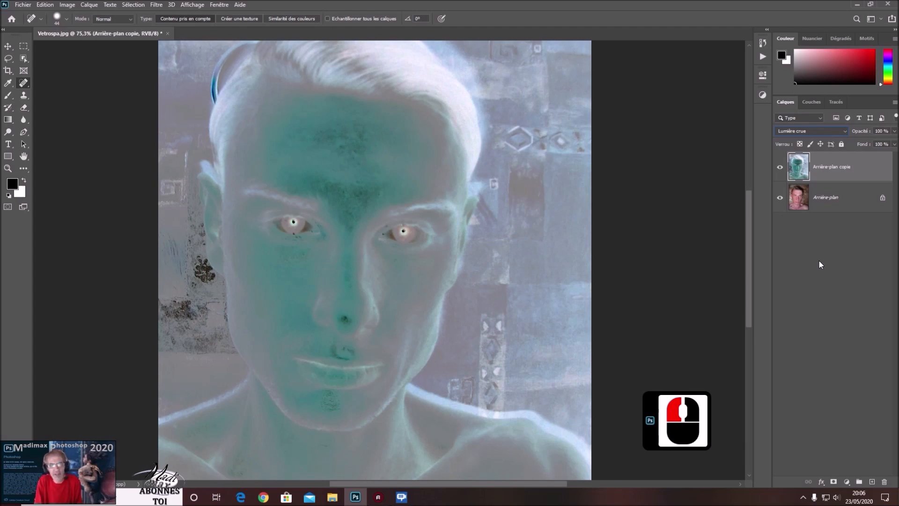
Convert the copy to a smart object and apply a Passe-haut filter with a radius of 10 pixels.
{"action": "right_click", "coordinate": [874, 164]}
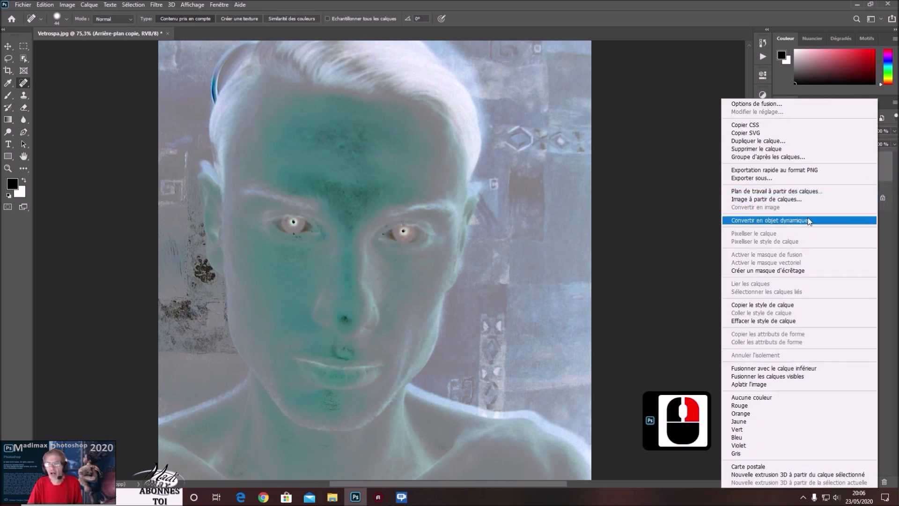
{"action": "left_click", "coordinate": [797, 221]}
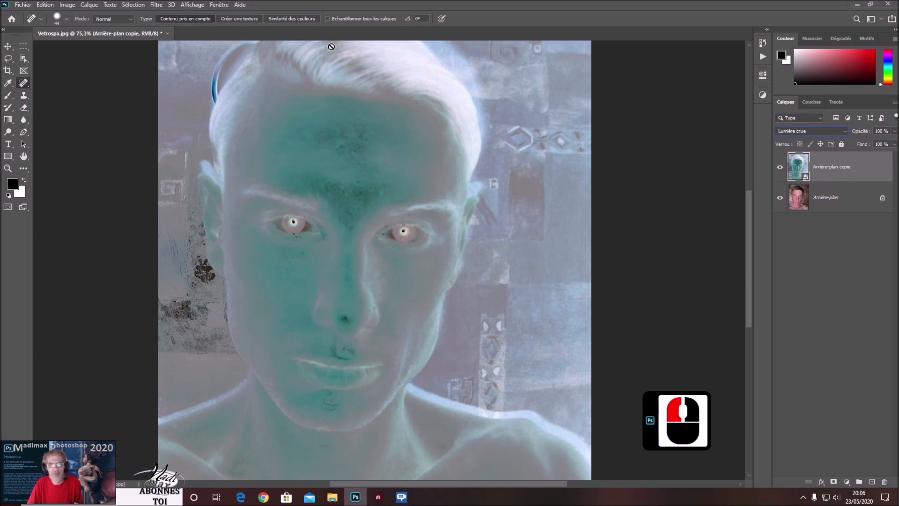
{"action": "left_click", "coordinate": [156, 6]}
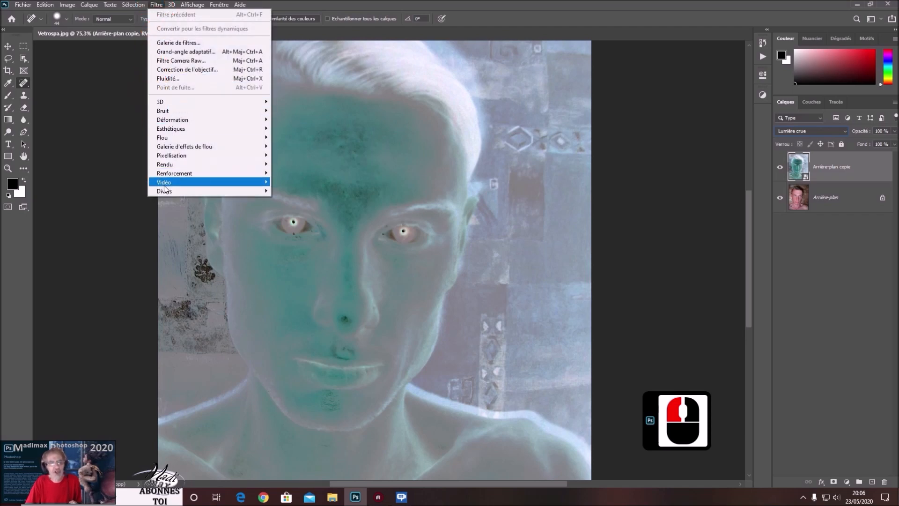
{"action": "mouse_move", "coordinate": [164, 190]}
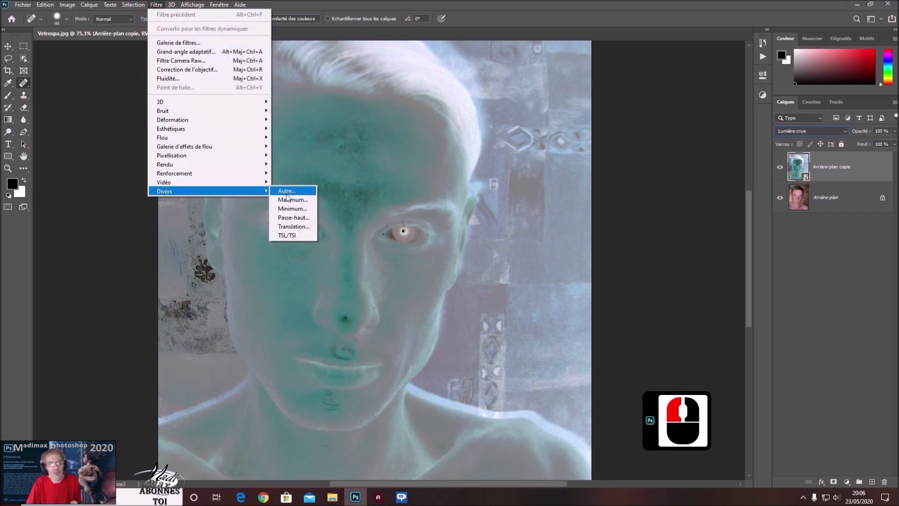
{"action": "left_click", "coordinate": [294, 216]}
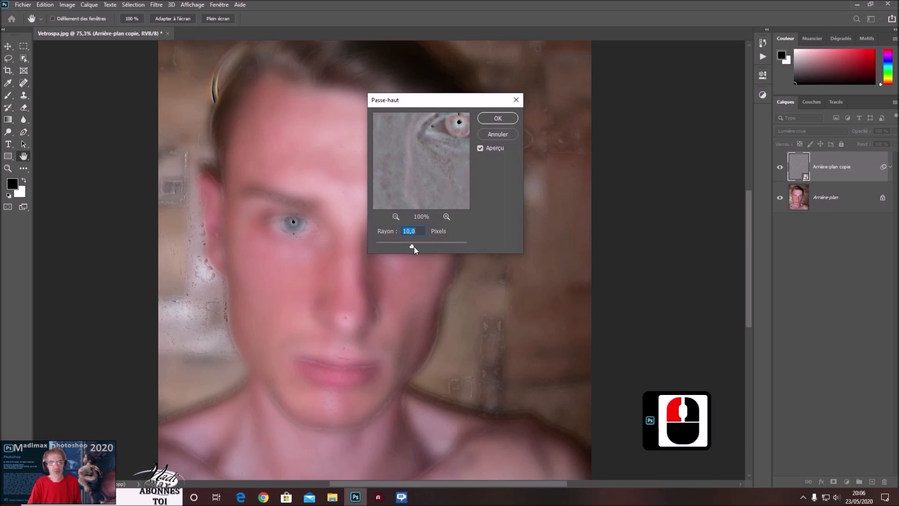
{"action": "left_click_drag", "start_coordinate": [413, 245], "coordinate": [433, 245]}
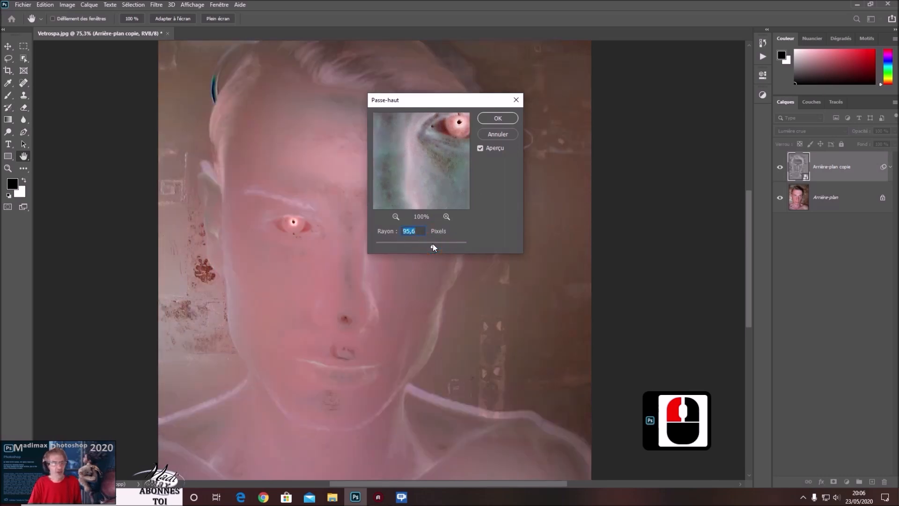
{"action": "left_click_drag", "start_coordinate": [403, 246], "coordinate": [396, 228]}
{"action": "type", "text": "10"}
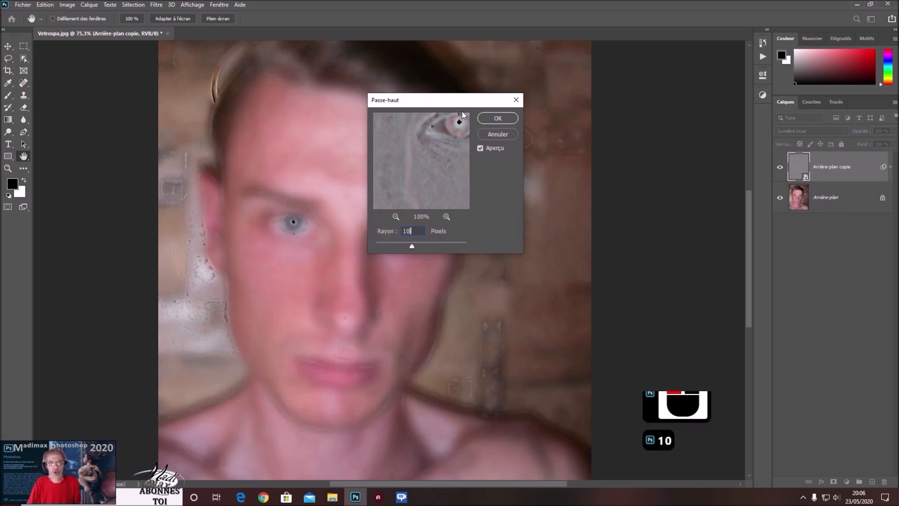
{"action": "left_click_drag", "start_coordinate": [465, 104], "coordinate": [649, 94]}
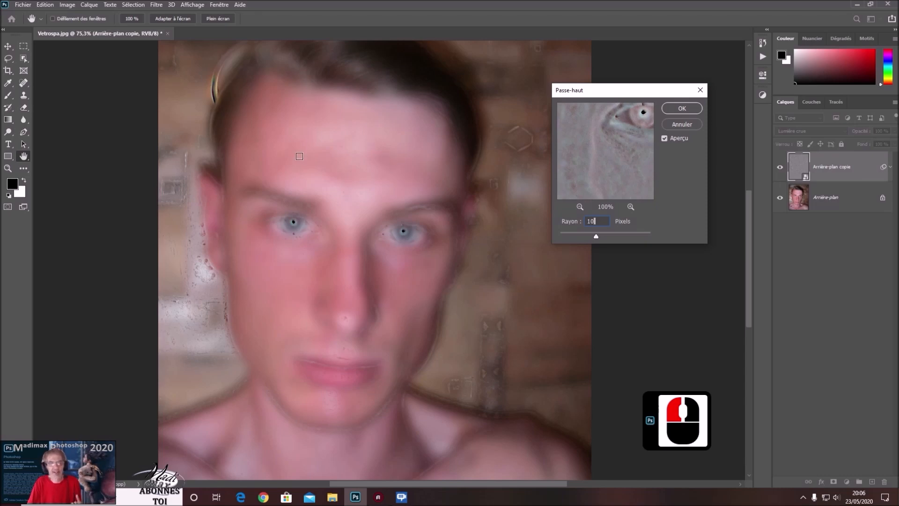
{"action": "left_click", "coordinate": [686, 108]}
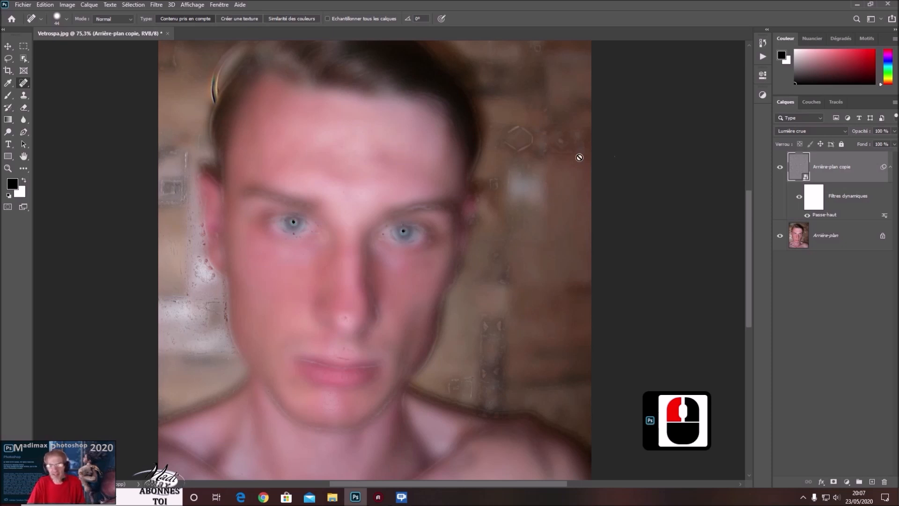
Apply a Gaussian blur (Flou gaussien) to the smart object with a radius of 4,5 pixels.
{"action": "left_click", "coordinate": [157, 5]}
{"action": "left_click", "coordinate": [192, 128]}
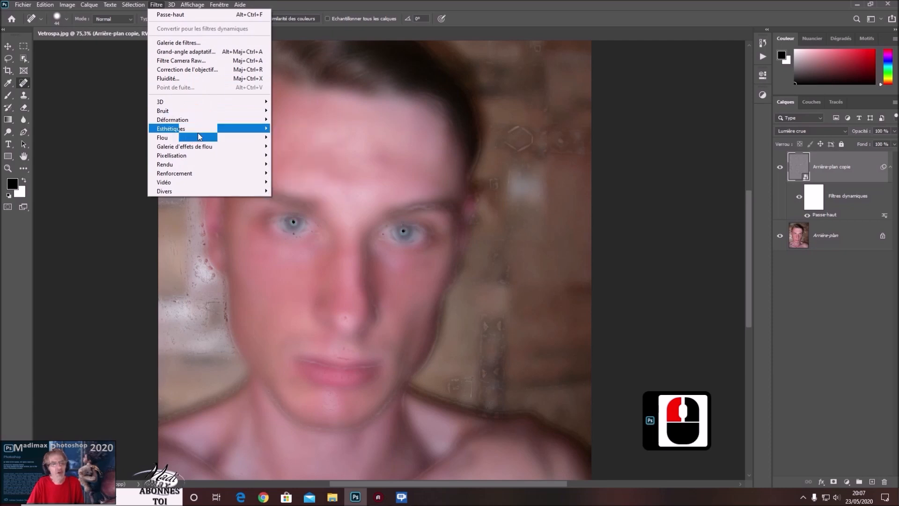
{"action": "mouse_move", "coordinate": [199, 138]}
{"action": "left_click", "coordinate": [317, 179]}
{"action": "left_click", "coordinate": [386, 197]}
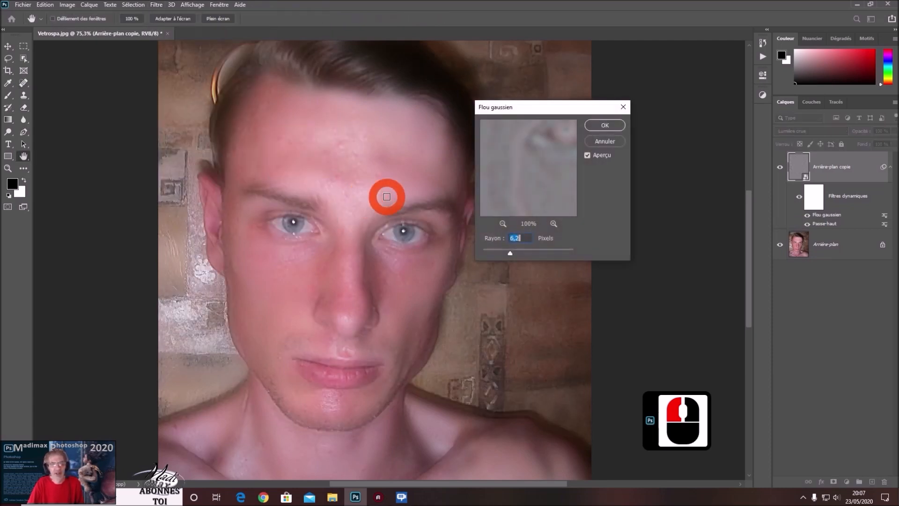
{"action": "left_click", "coordinate": [512, 253]}
{"action": "left_click_drag", "start_coordinate": [547, 255], "coordinate": [557, 254]}
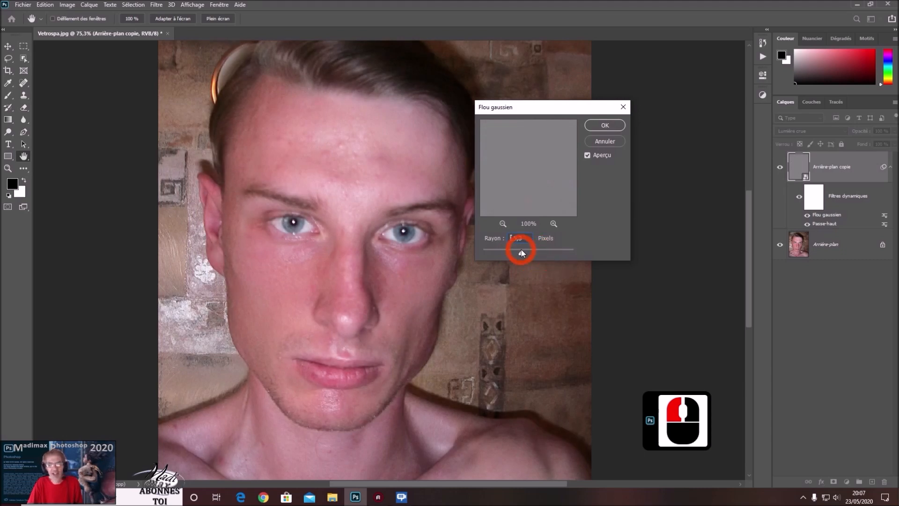
{"action": "left_click_drag", "start_coordinate": [519, 250], "coordinate": [504, 245]}
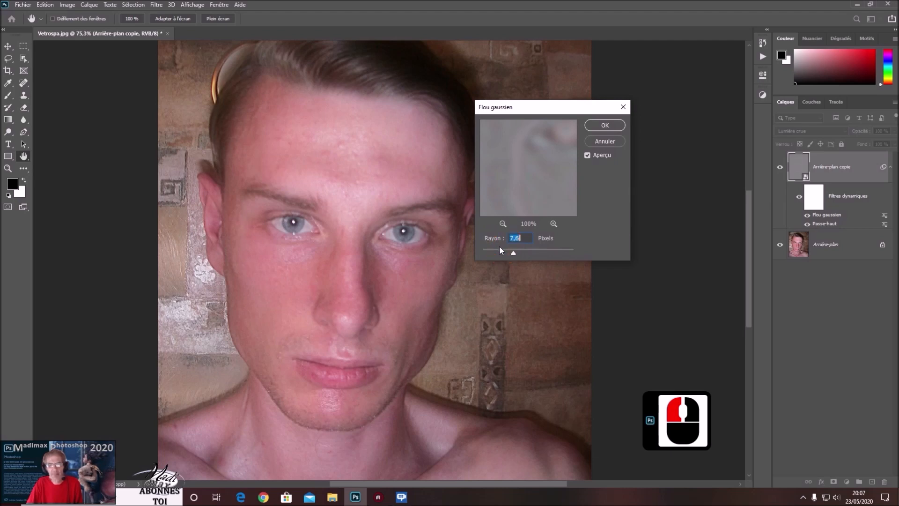
{"action": "double_click", "coordinate": [499, 249]}
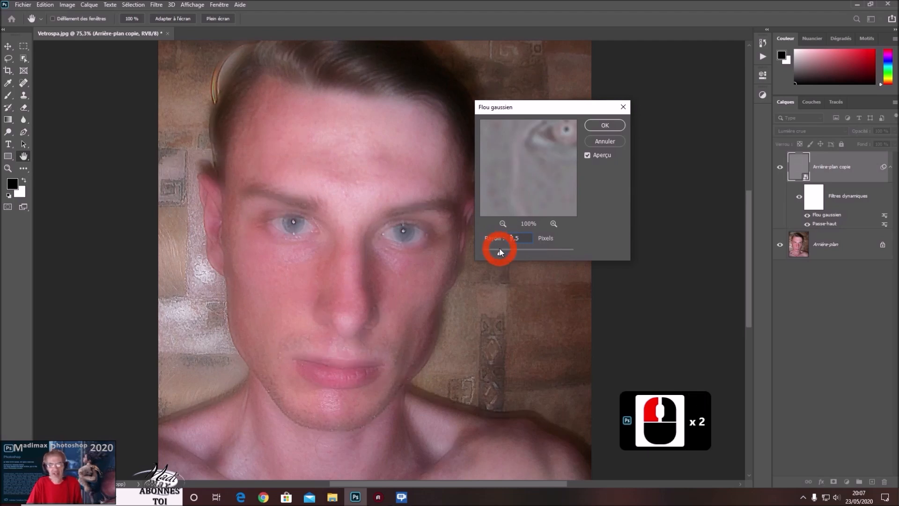
{"action": "left_click_drag", "start_coordinate": [500, 252], "coordinate": [505, 254]}
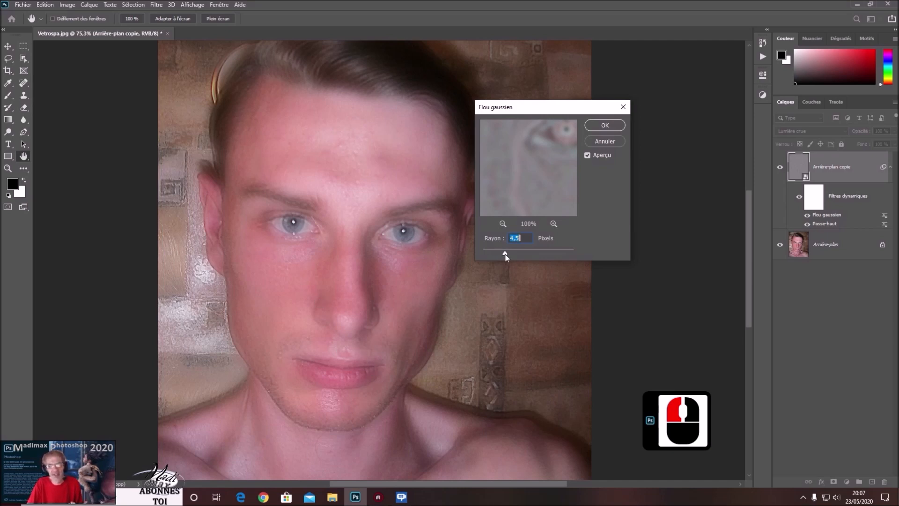
{"action": "left_click", "coordinate": [604, 126]}
{"action": "key", "text": "j"}
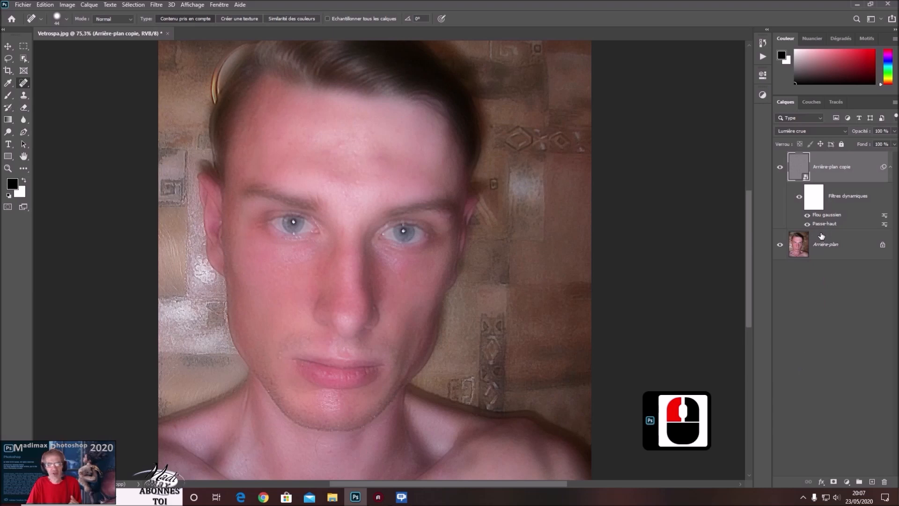
Add a black layer mask that hides the smoothed copy layer and select the mask.
{"action": "left_click", "coordinate": [857, 170]}
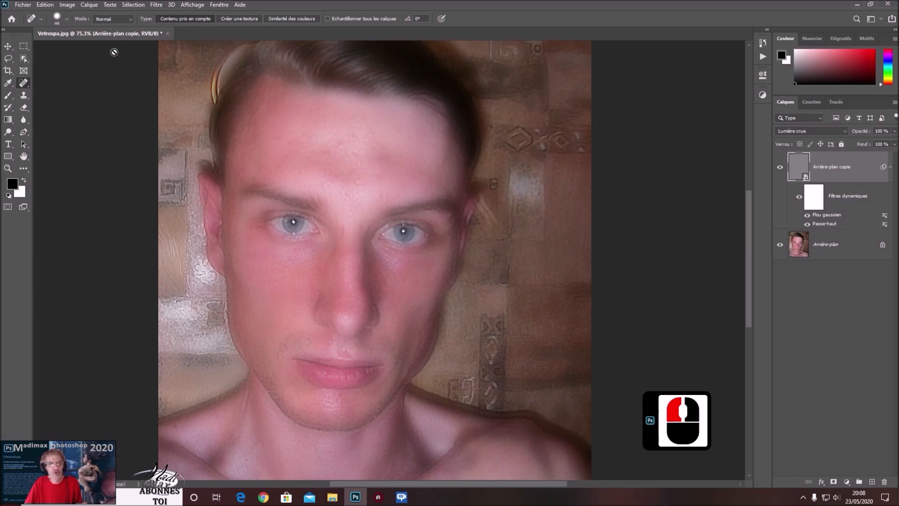
{"action": "left_click", "coordinate": [90, 6]}
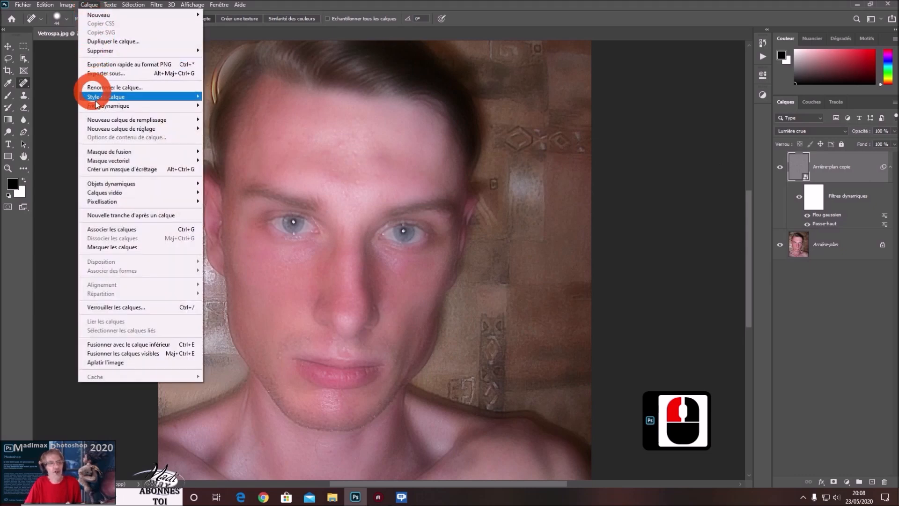
{"action": "mouse_move", "coordinate": [141, 153]}
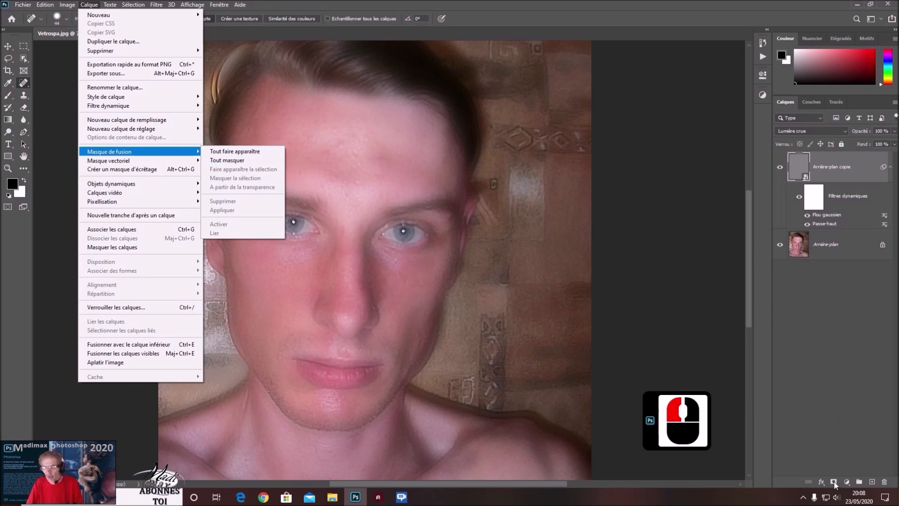
{"action": "left_click", "coordinate": [848, 440]}
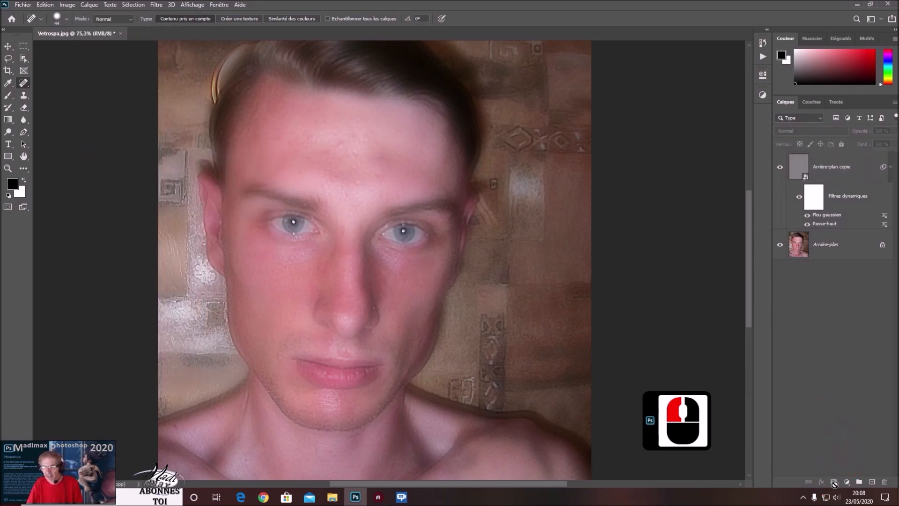
{"action": "double_click", "coordinate": [865, 164]}
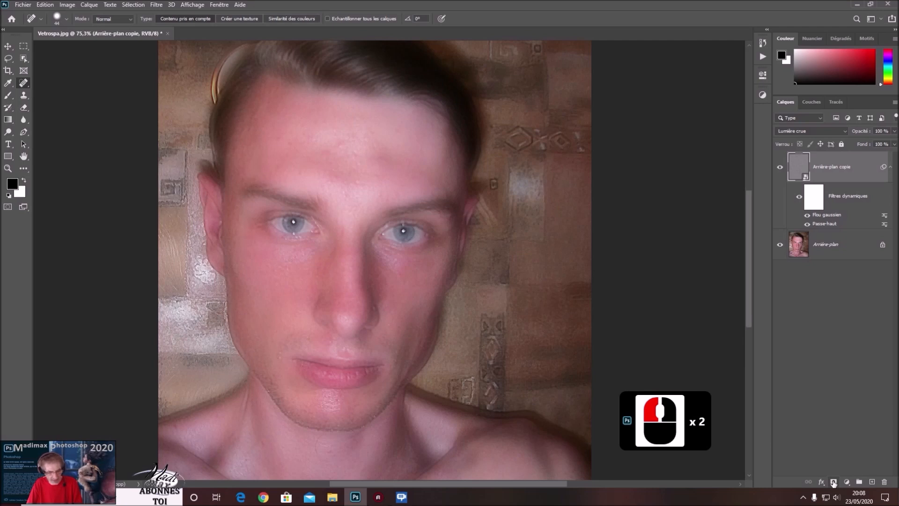
{"action": "left_click", "coordinate": [834, 482], "text": "alt"}
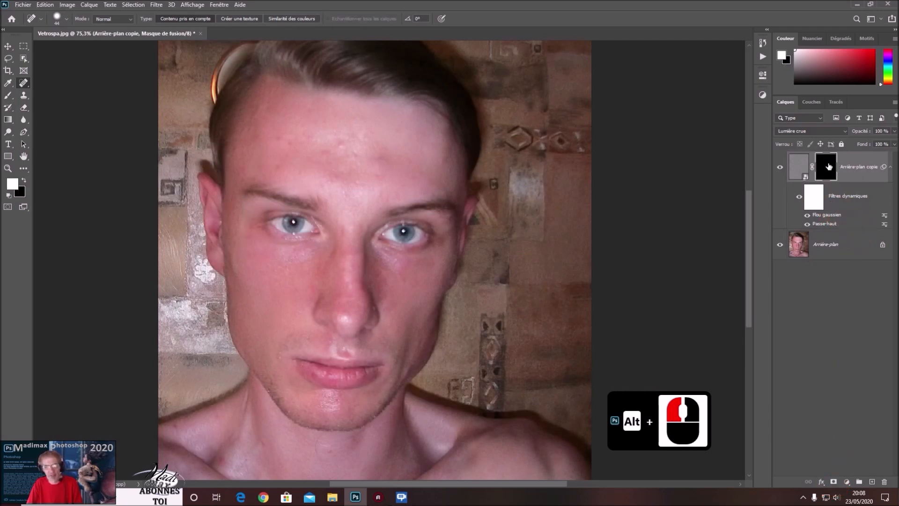
{"action": "left_click", "coordinate": [825, 164]}
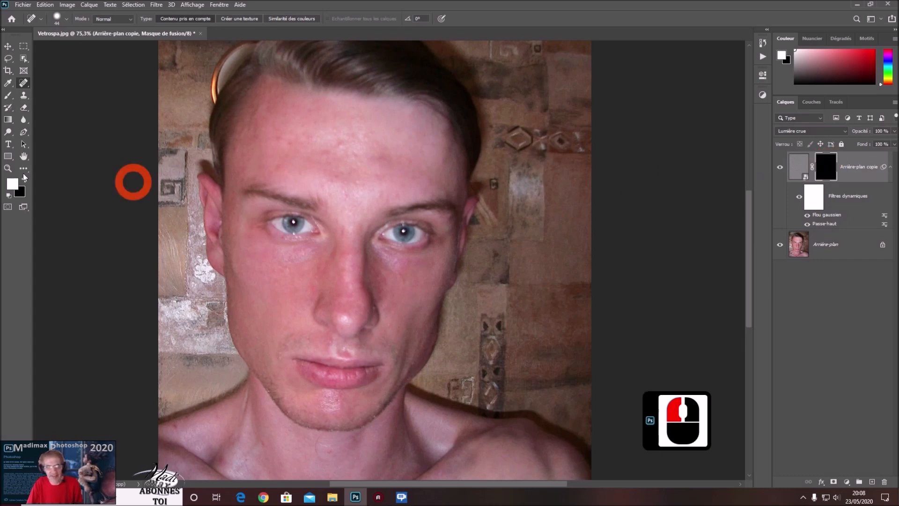
Select the Brush tool, reset the default colours and make white the foreground colour.
{"action": "left_click", "coordinate": [8, 95]}
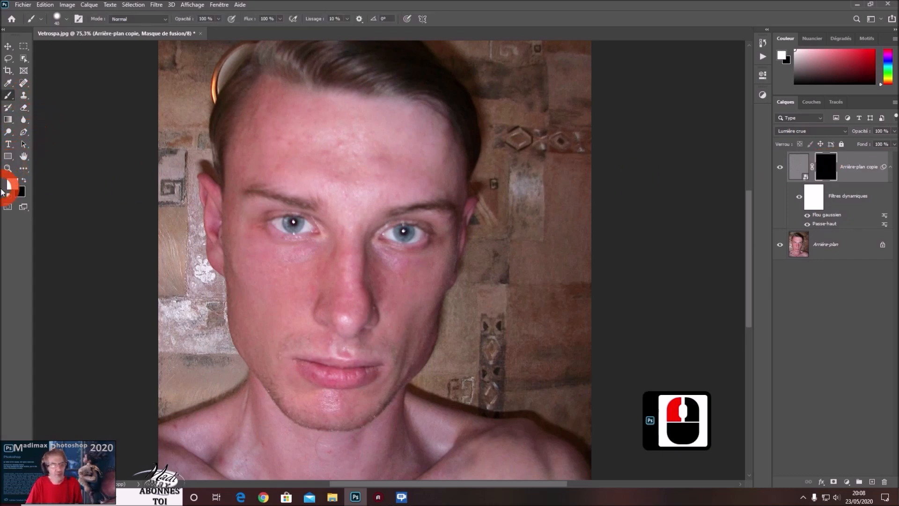
{"action": "key", "text": "d"}
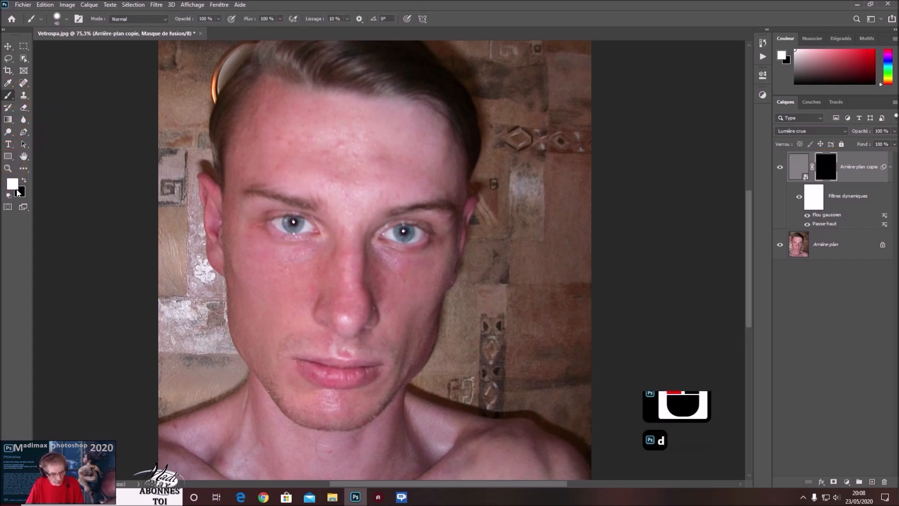
{"action": "key", "text": "x"}
{"action": "key", "text": "x"}
{"action": "key", "text": "x"}
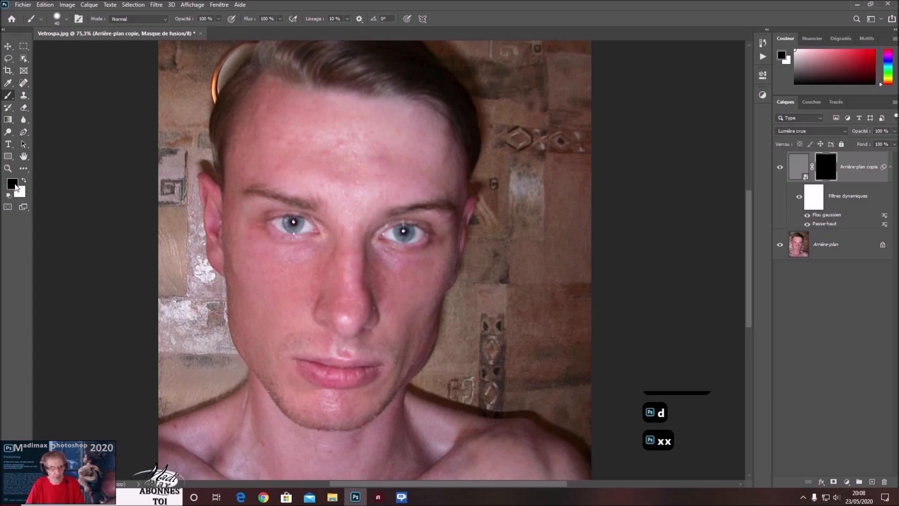
{"action": "key", "text": "x"}
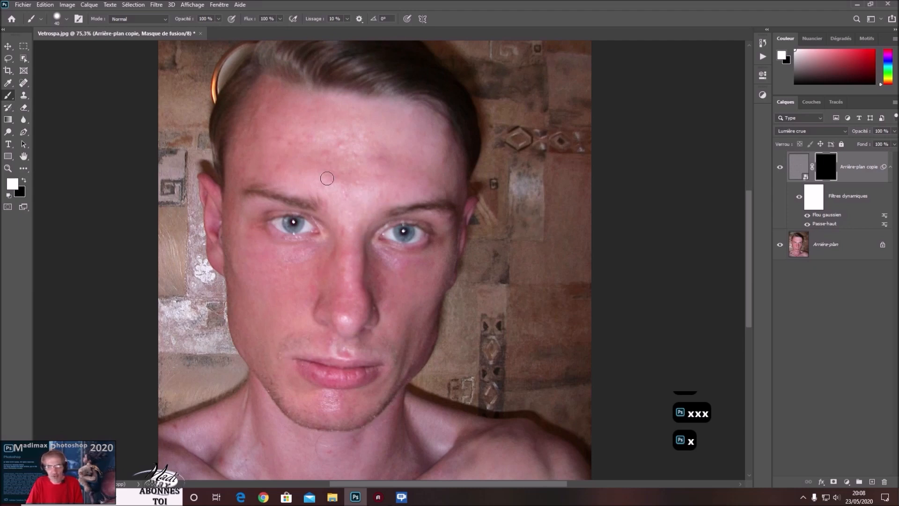
Paint white on the layer mask over the forehead and left cheek to reveal the skin smoothing there.
{"action": "left_click", "coordinate": [820, 167]}
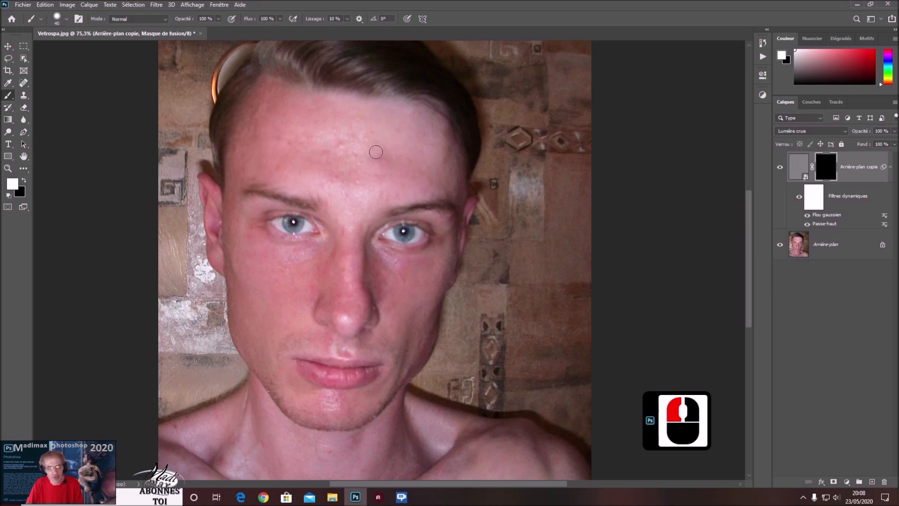
{"action": "left_click_drag", "start_coordinate": [339, 153], "coordinate": [352, 157]}
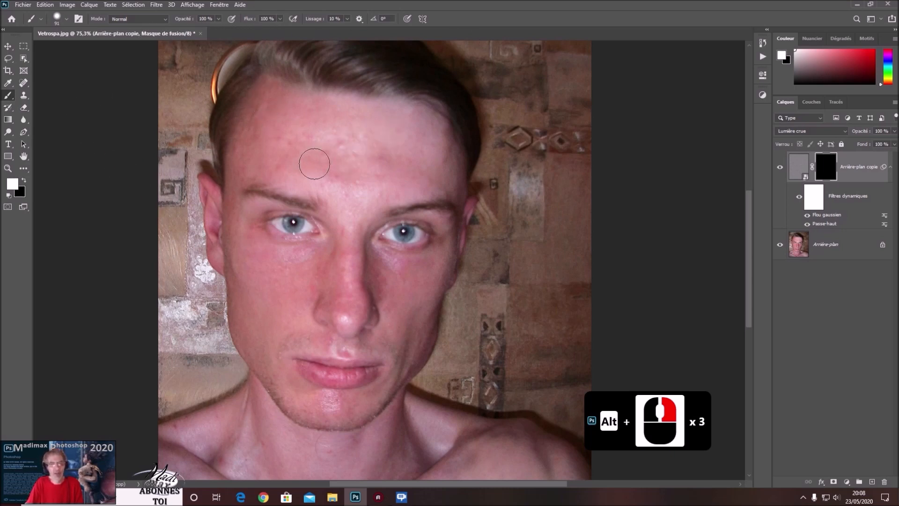
{"action": "mouse_move", "coordinate": [332, 153]}
{"action": "left_mouse_down"}
{"action": "mouse_move", "coordinate": [397, 155]}
{"action": "mouse_move", "coordinate": [381, 161]}
{"action": "left_mouse_up"}
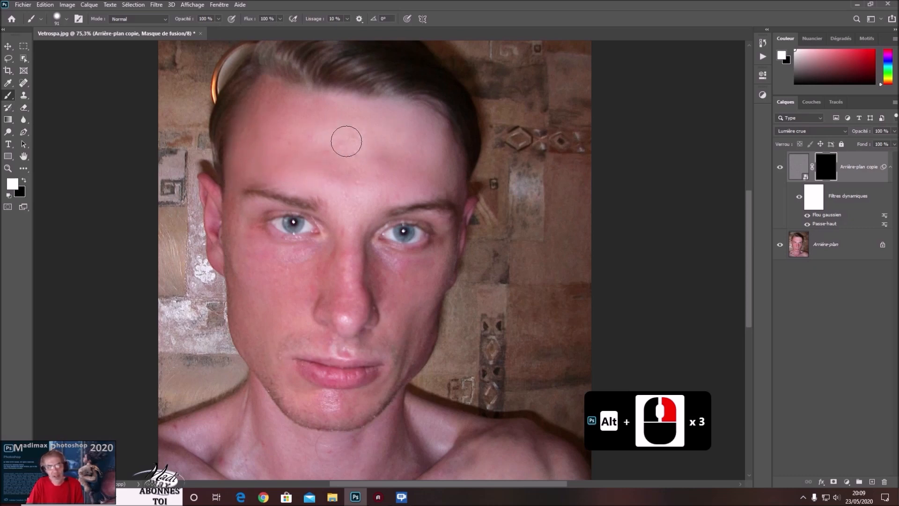
{"action": "mouse_move", "coordinate": [418, 180]}
{"action": "left_mouse_down"}
{"action": "mouse_move", "coordinate": [430, 183]}
{"action": "mouse_move", "coordinate": [396, 156]}
{"action": "left_mouse_up"}
{"action": "mouse_move", "coordinate": [276, 301]}
{"action": "left_mouse_down"}
{"action": "mouse_move", "coordinate": [299, 280]}
{"action": "mouse_move", "coordinate": [256, 255]}
{"action": "mouse_move", "coordinate": [245, 227]}
{"action": "mouse_move", "coordinate": [244, 301]}
{"action": "mouse_move", "coordinate": [263, 349]}
{"action": "mouse_move", "coordinate": [246, 241]}
{"action": "mouse_move", "coordinate": [255, 267]}
{"action": "left_mouse_up"}
{"action": "right_click", "coordinate": [255, 266], "text": "alt"}
{"action": "right_click", "coordinate": [248, 268], "text": "alt"}
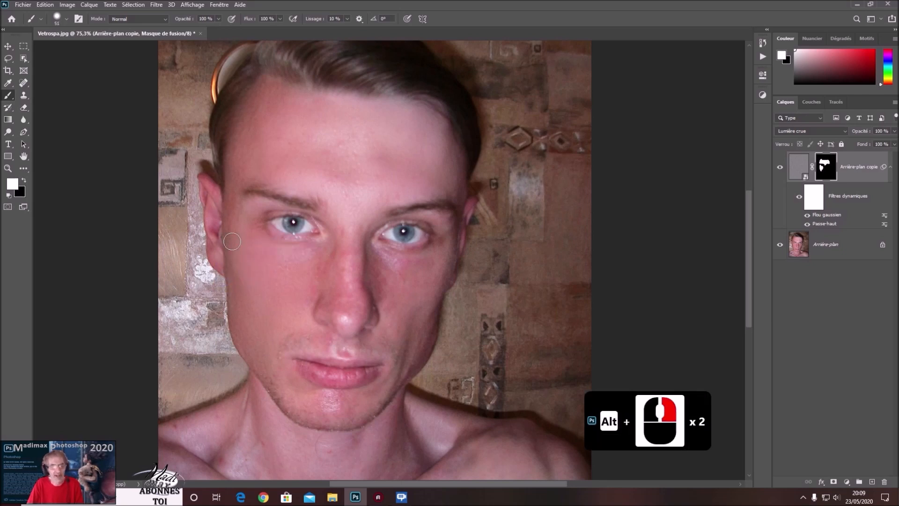
{"action": "mouse_move", "coordinate": [236, 223]}
{"action": "left_mouse_down"}
{"action": "mouse_move", "coordinate": [236, 200]}
{"action": "mouse_move", "coordinate": [239, 212]}
{"action": "left_mouse_up"}
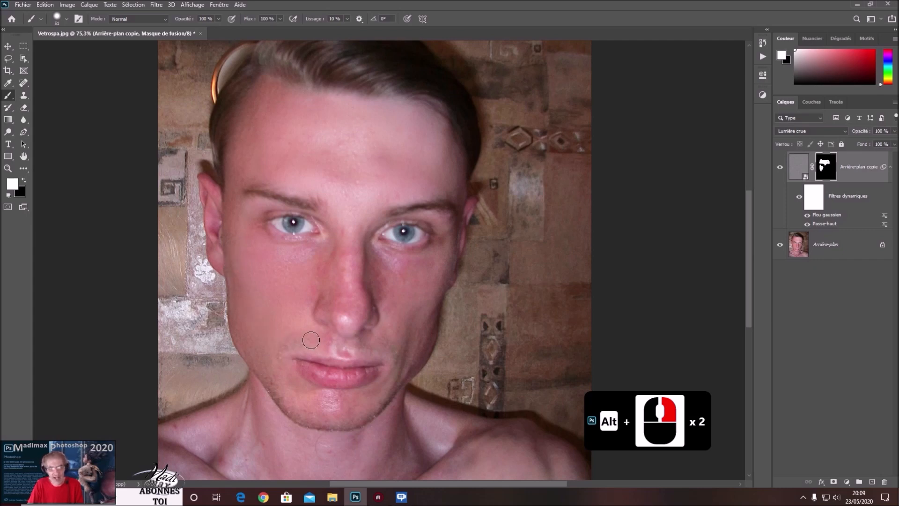
Continue painting white on the mask over the chin, right cheek, nose and lower face to extend the smoothing.
{"action": "left_click_drag", "start_coordinate": [333, 347], "coordinate": [367, 348]}
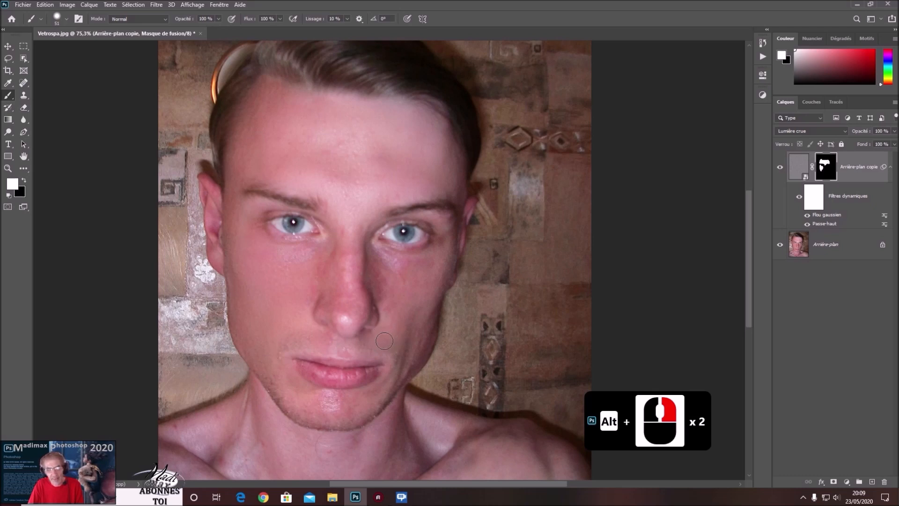
{"action": "mouse_move", "coordinate": [327, 395]}
{"action": "left_mouse_down"}
{"action": "mouse_move", "coordinate": [331, 409]}
{"action": "mouse_move", "coordinate": [304, 401]}
{"action": "mouse_move", "coordinate": [291, 383]}
{"action": "mouse_move", "coordinate": [332, 398]}
{"action": "mouse_move", "coordinate": [303, 411]}
{"action": "mouse_move", "coordinate": [323, 418]}
{"action": "mouse_move", "coordinate": [282, 383]}
{"action": "mouse_move", "coordinate": [297, 404]}
{"action": "mouse_move", "coordinate": [357, 404]}
{"action": "mouse_move", "coordinate": [296, 408]}
{"action": "mouse_move", "coordinate": [286, 403]}
{"action": "mouse_move", "coordinate": [357, 410]}
{"action": "left_mouse_up"}
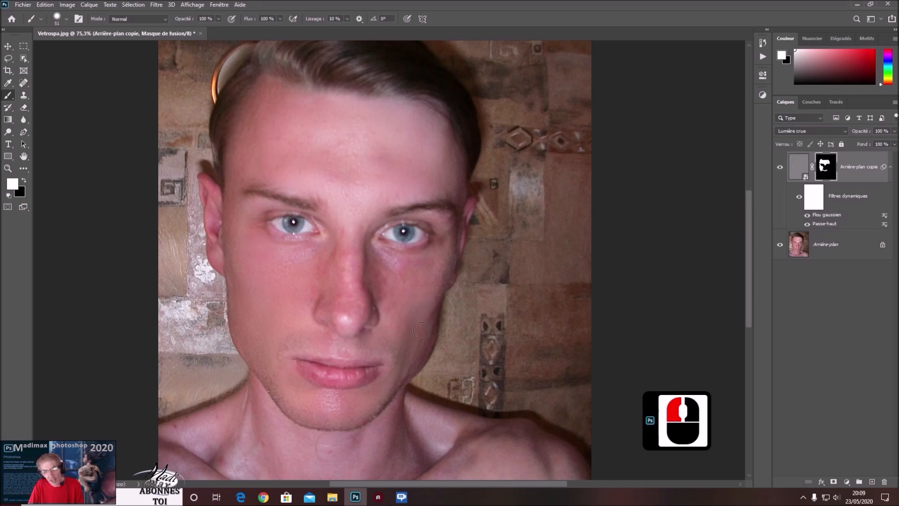
{"action": "left_click_drag", "start_coordinate": [421, 319], "coordinate": [409, 300]}
{"action": "left_click_drag", "start_coordinate": [422, 264], "coordinate": [407, 265]}
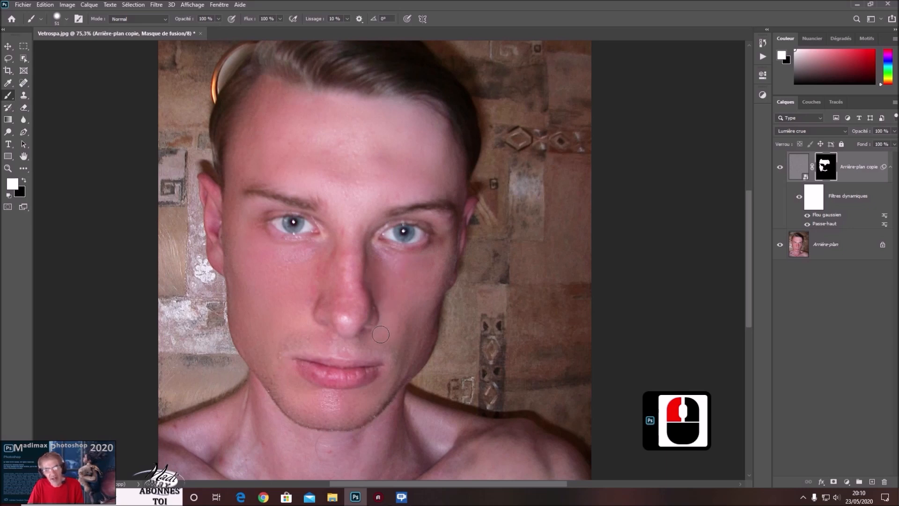
{"action": "mouse_move", "coordinate": [369, 342]}
{"action": "left_mouse_down"}
{"action": "mouse_move", "coordinate": [322, 343]}
{"action": "mouse_move", "coordinate": [304, 329]}
{"action": "mouse_move", "coordinate": [308, 287]}
{"action": "left_mouse_up"}
{"action": "mouse_move", "coordinate": [342, 260]}
{"action": "left_mouse_down"}
{"action": "mouse_move", "coordinate": [346, 320]}
{"action": "mouse_move", "coordinate": [353, 203]}
{"action": "mouse_move", "coordinate": [365, 180]}
{"action": "mouse_move", "coordinate": [303, 295]}
{"action": "left_mouse_up"}
{"action": "mouse_move", "coordinate": [287, 345]}
{"action": "left_mouse_down"}
{"action": "mouse_move", "coordinate": [271, 364]}
{"action": "mouse_move", "coordinate": [273, 386]}
{"action": "left_mouse_up"}
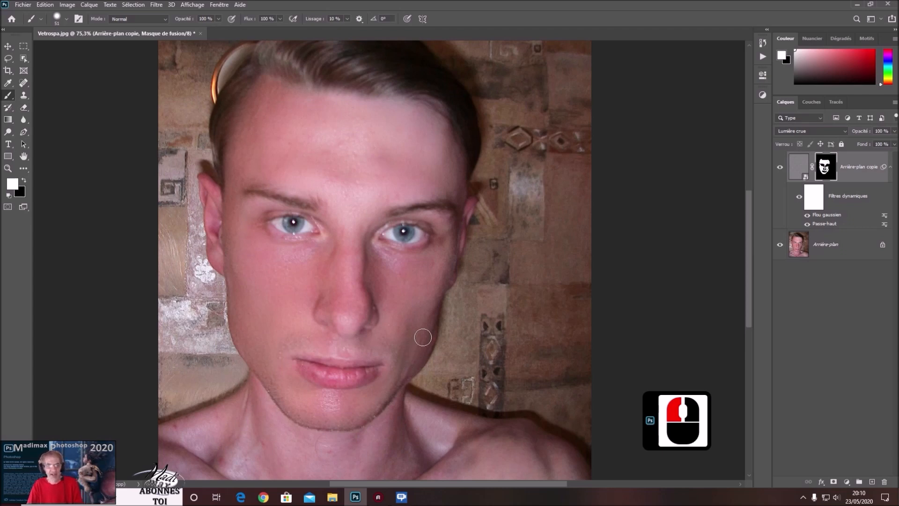
Zoom out and toggle the smoothed copy layer's visibility to compare the retouch before and after.
{"action": "scroll", "coordinate": [353, 255], "scroll_direction": "down", "scroll_amount": 4, "text": "alt"}
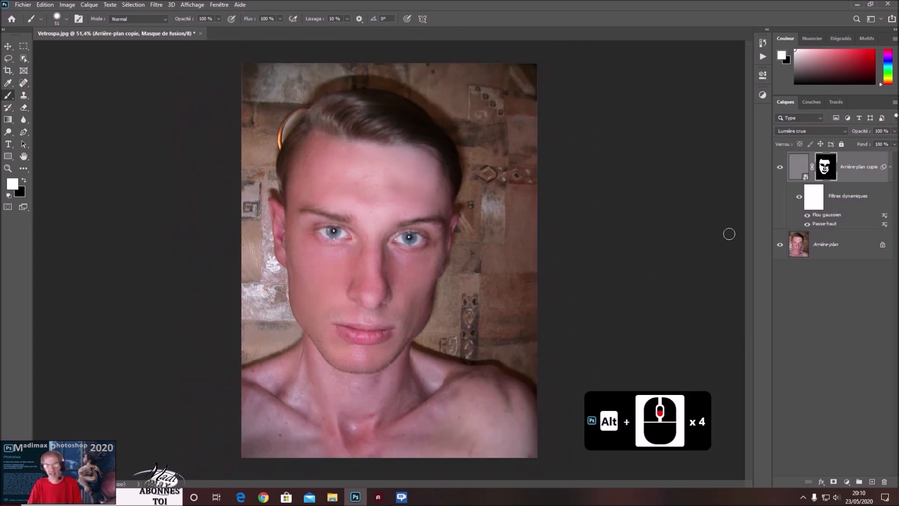
{"action": "left_click", "coordinate": [779, 169]}
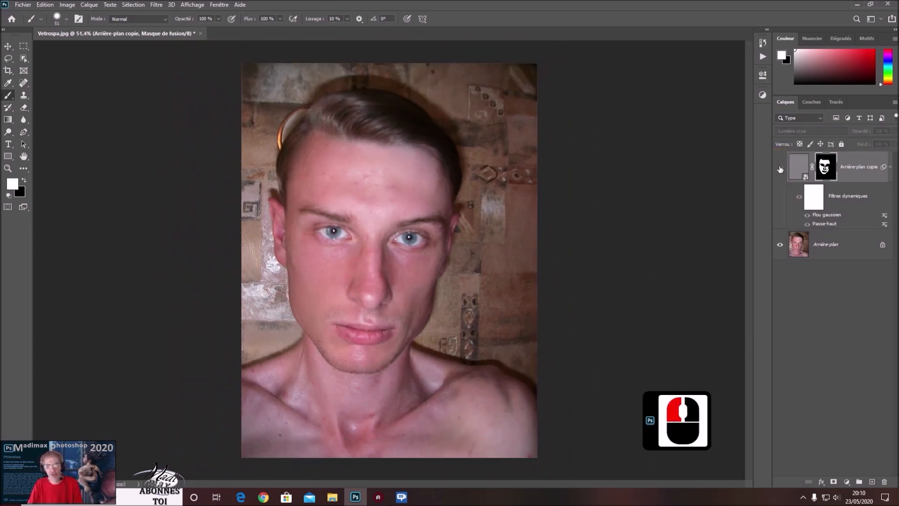
{"action": "left_click", "coordinate": [779, 170]}
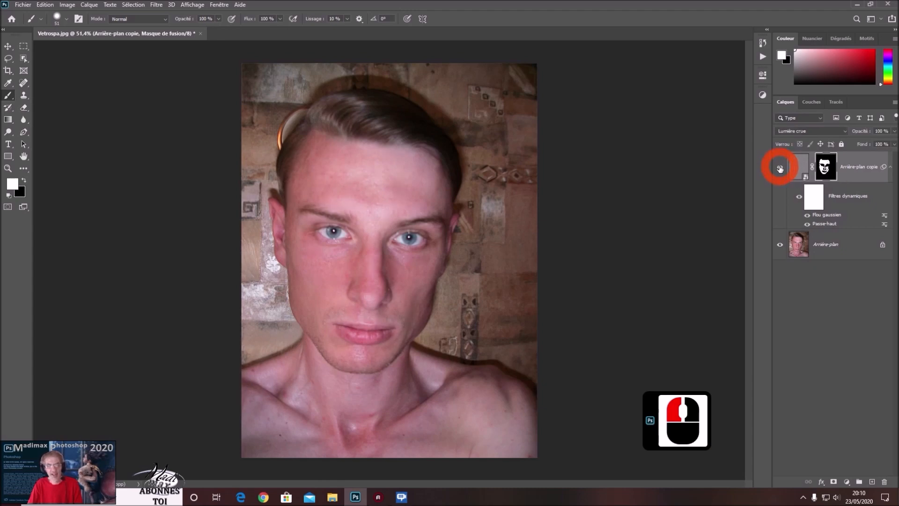
{"action": "left_click", "coordinate": [780, 169]}
{"action": "left_click", "coordinate": [780, 169]}
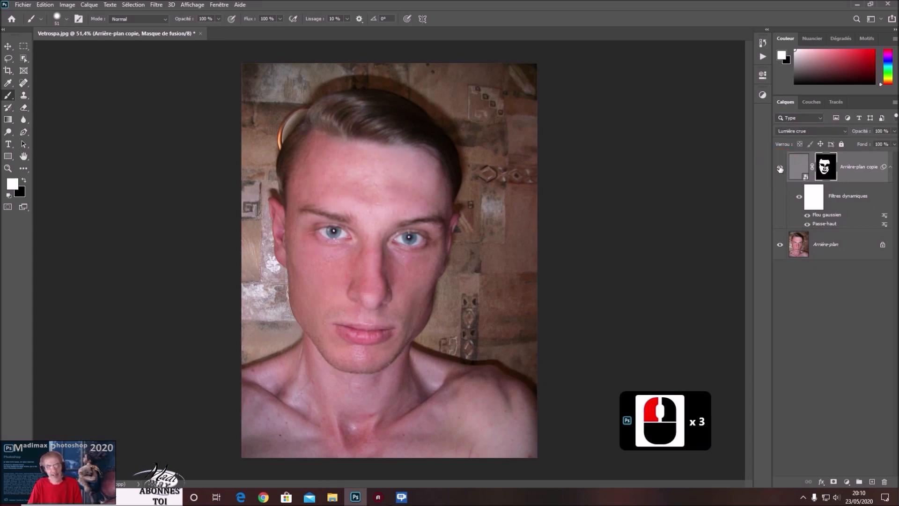